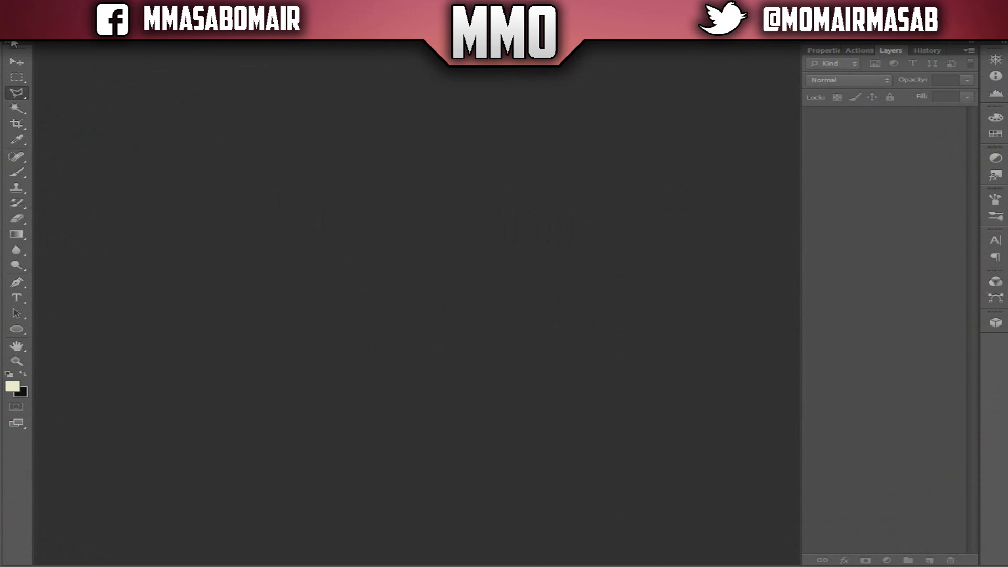
- Start a new Photoshop document and name it 'layout'
{"action": "left_click", "coordinate": [42, 8]}
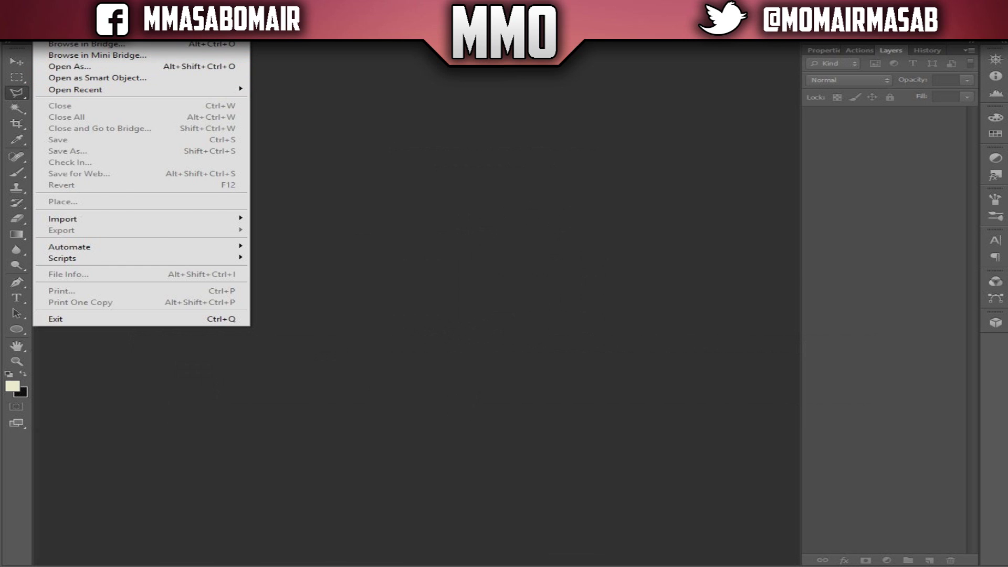
{"action": "key", "text": "ctrl+n"}
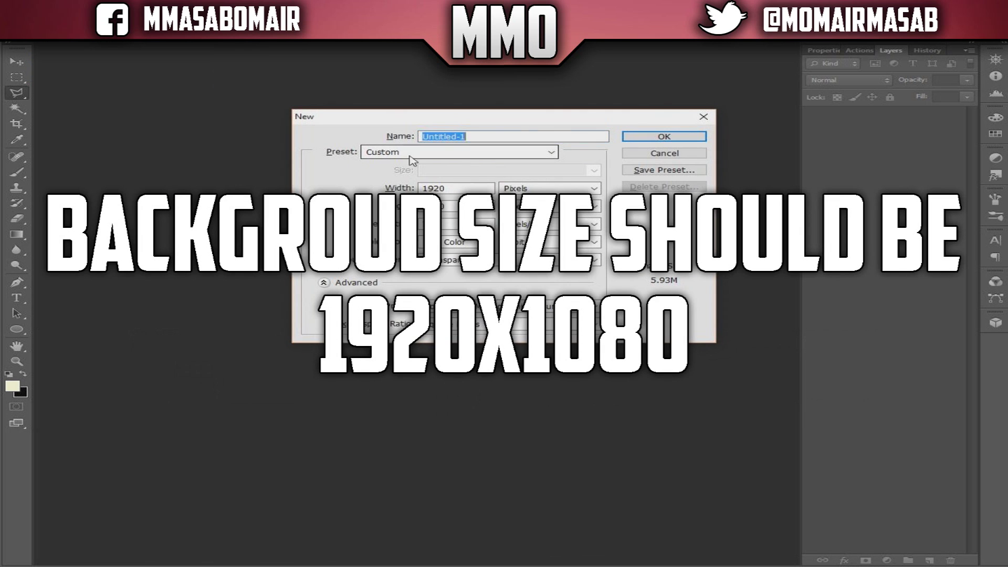
{"action": "double_click", "coordinate": [449, 188]}
{"action": "left_click", "coordinate": [476, 136]}
{"action": "double_click", "coordinate": [462, 136]}
{"action": "key", "text": "BackSpace"}
{"action": "type", "text": "out"}
- Make it 1920×1080 pixels with a transparent background, then show the rulers
{"action": "double_click", "coordinate": [469, 187]}
{"action": "double_click", "coordinate": [462, 206]}
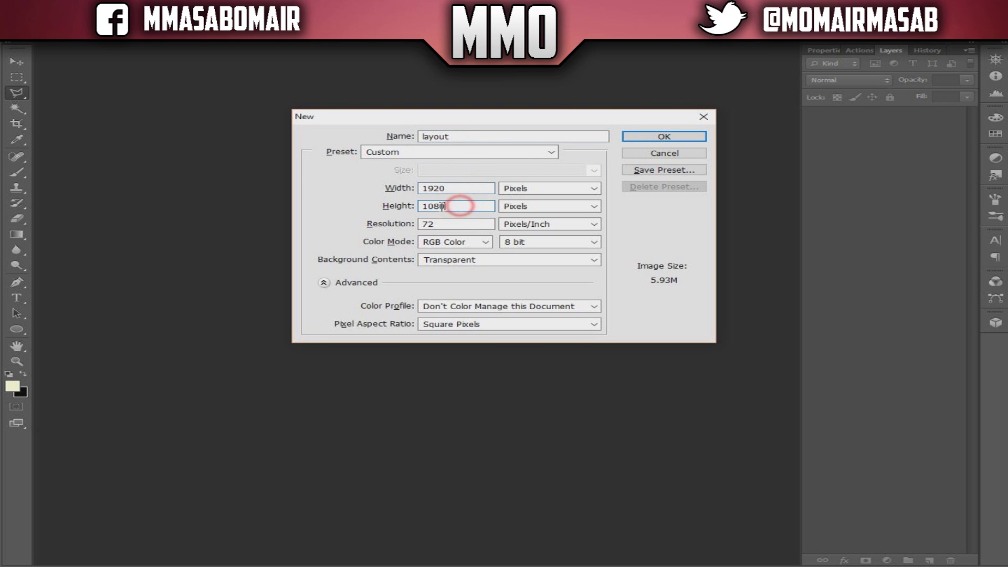
{"action": "left_click", "coordinate": [489, 261]}
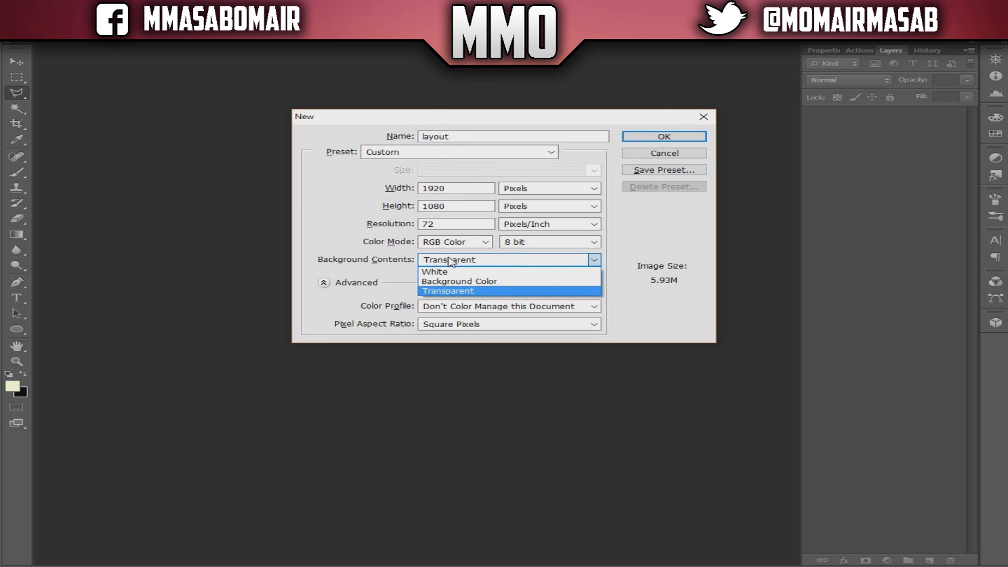
{"action": "left_click", "coordinate": [432, 292]}
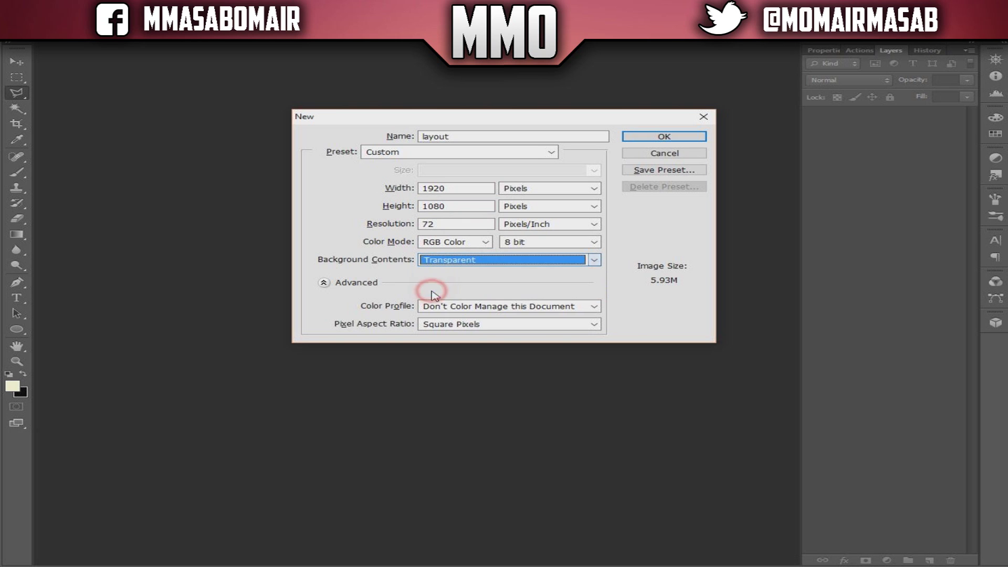
{"action": "left_click", "coordinate": [651, 136]}
{"action": "key", "text": "ctrl+r"}
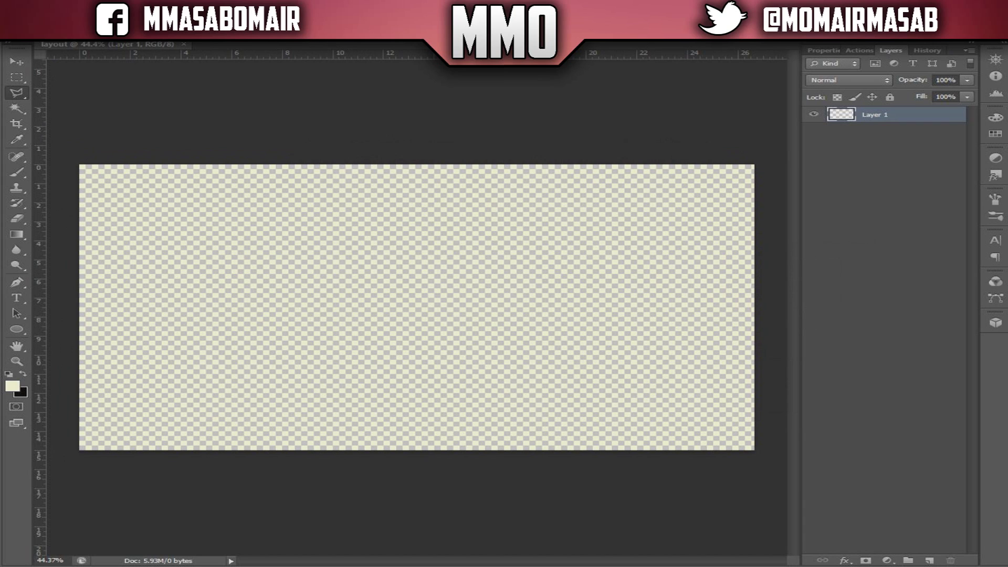
- Drag a vertical guide from the left ruler to the canvas middle, about 13.333 in
{"action": "left_click", "coordinate": [14, 62]}
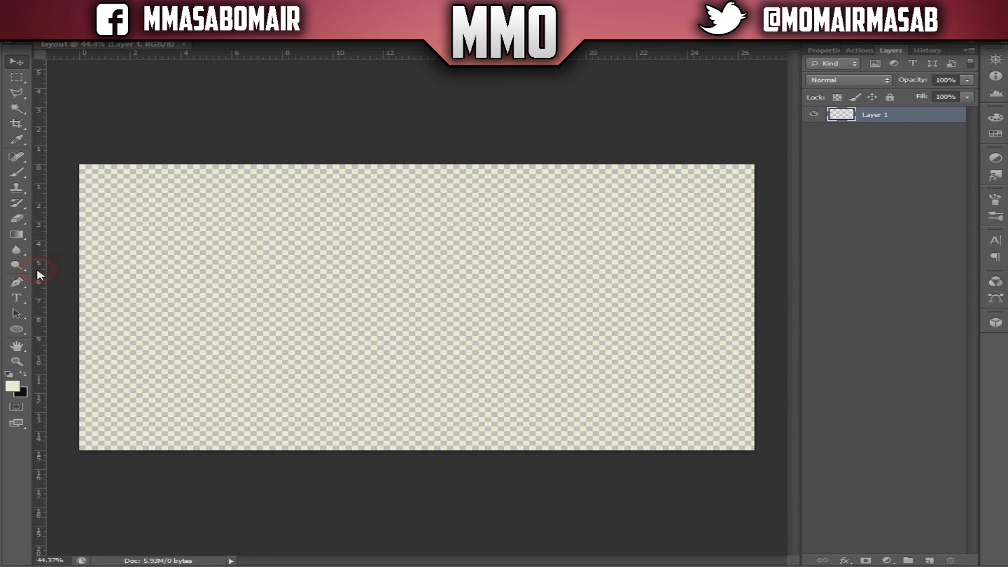
{"action": "mouse_move", "coordinate": [41, 270]}
{"action": "left_mouse_down"}
{"action": "mouse_move", "coordinate": [465, 299]}
{"action": "mouse_move", "coordinate": [342, 300]}
{"action": "mouse_move", "coordinate": [417, 302]}
{"action": "left_mouse_up"}
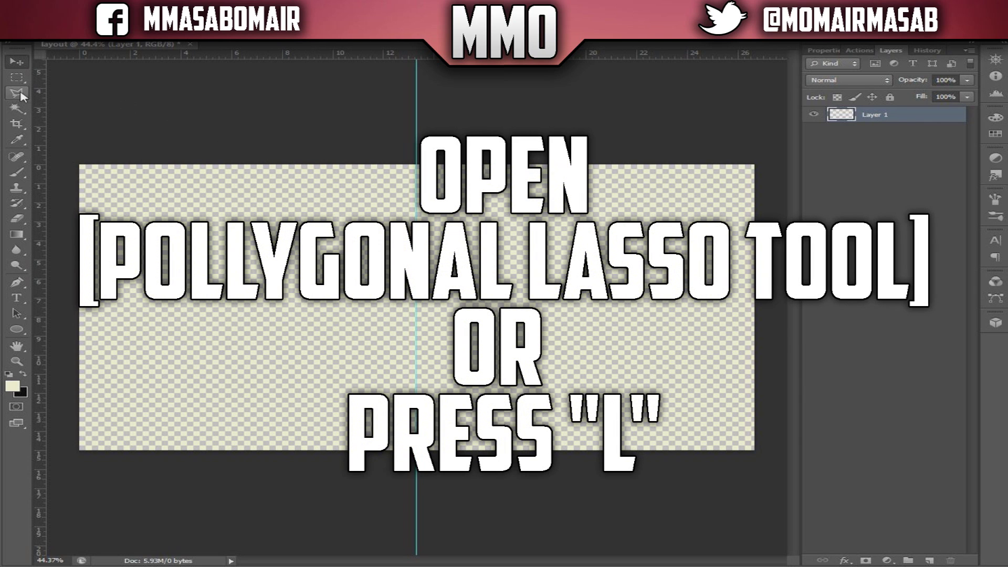
- With the Polygonal Lasso, outline the top-left strip stepping down into a slanted notch at the centre guide
{"action": "left_click", "coordinate": [14, 94]}
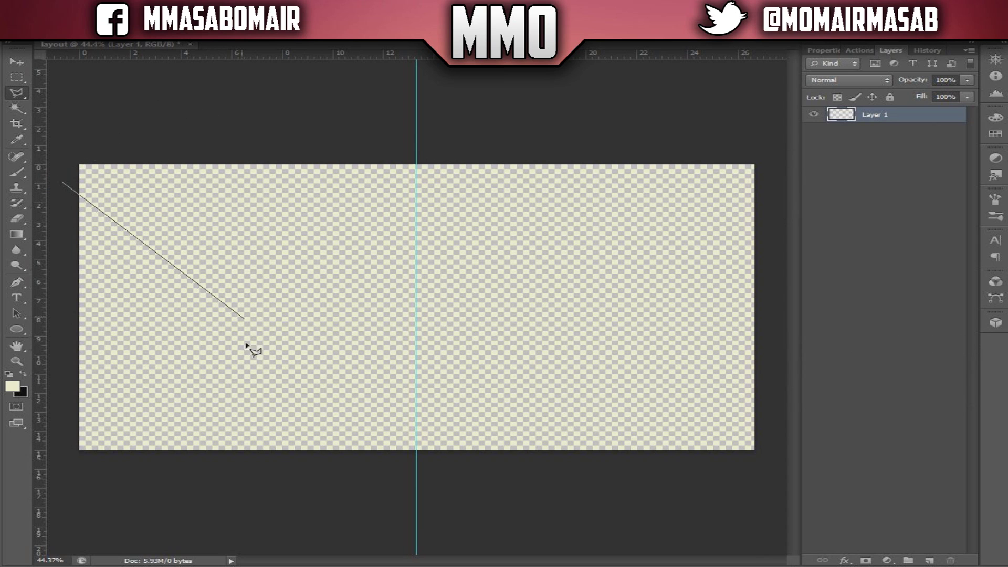
{"action": "left_click", "coordinate": [338, 182]}
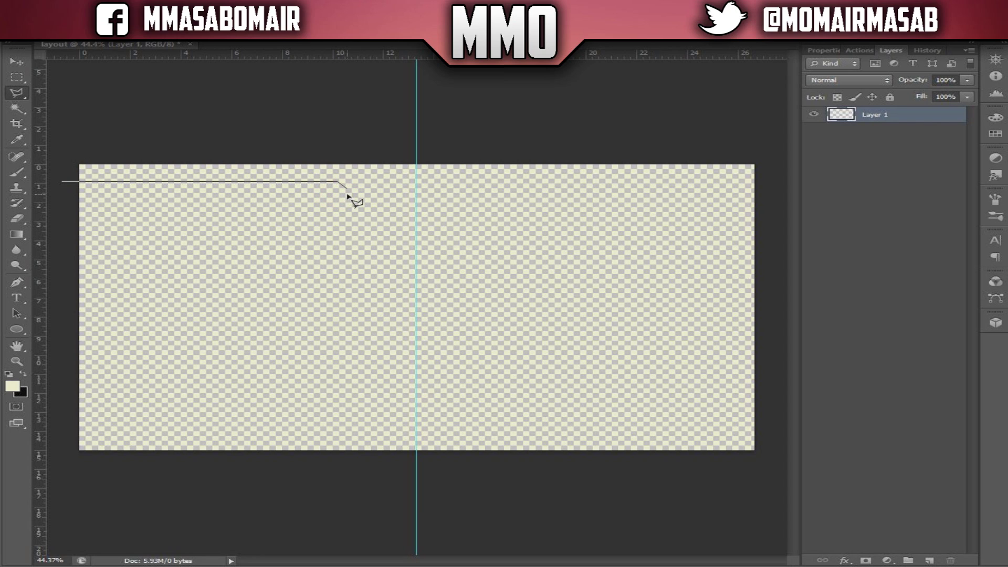
{"action": "left_click", "coordinate": [352, 193]}
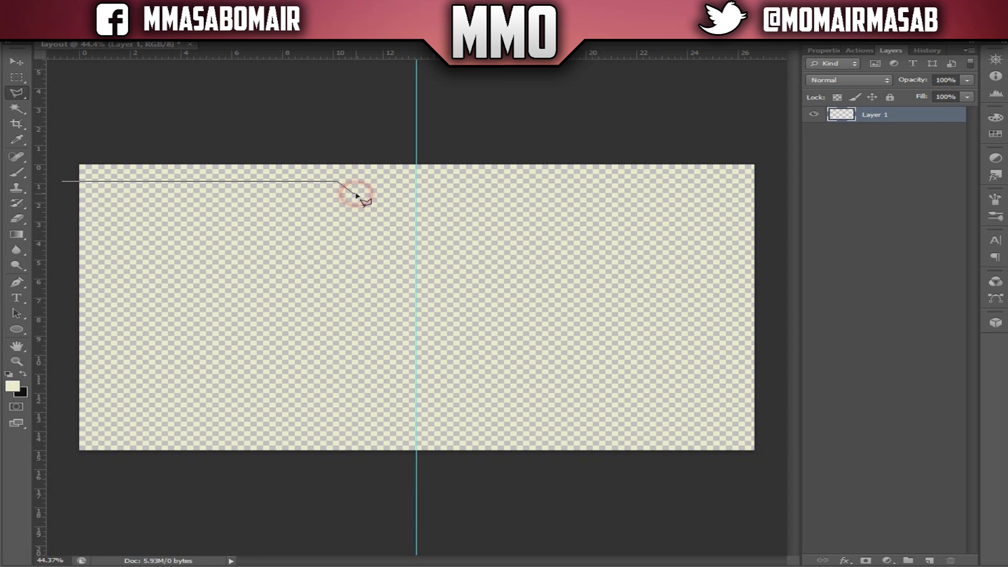
{"action": "left_click", "coordinate": [413, 194]}
{"action": "left_click", "coordinate": [416, 152]}
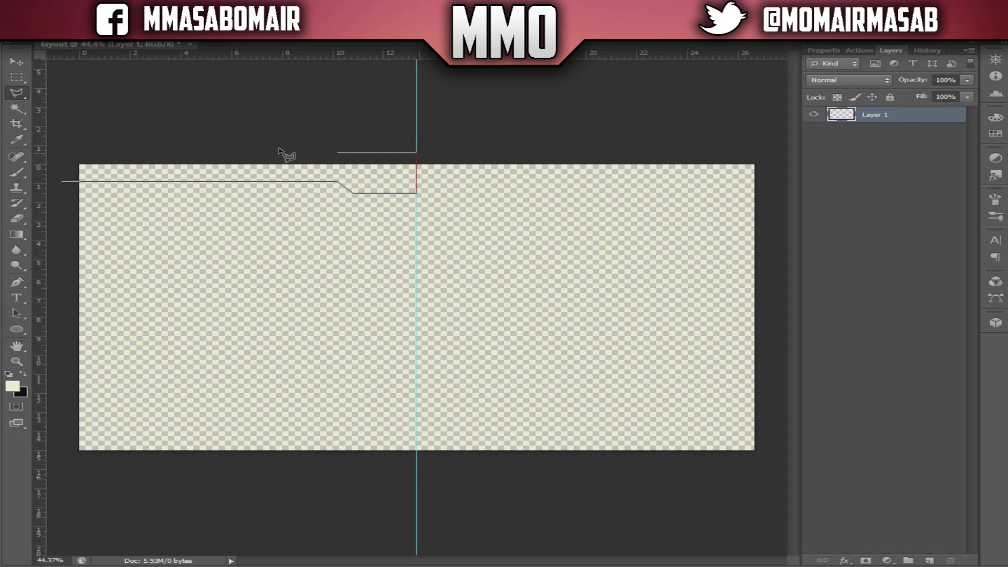
{"action": "left_click", "coordinate": [60, 152]}
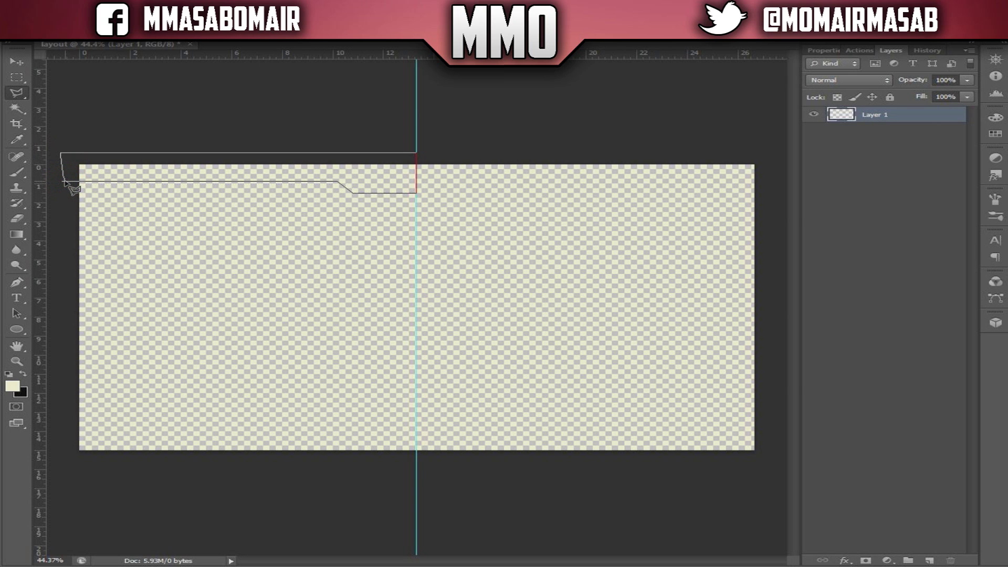
{"action": "left_click", "coordinate": [65, 182]}
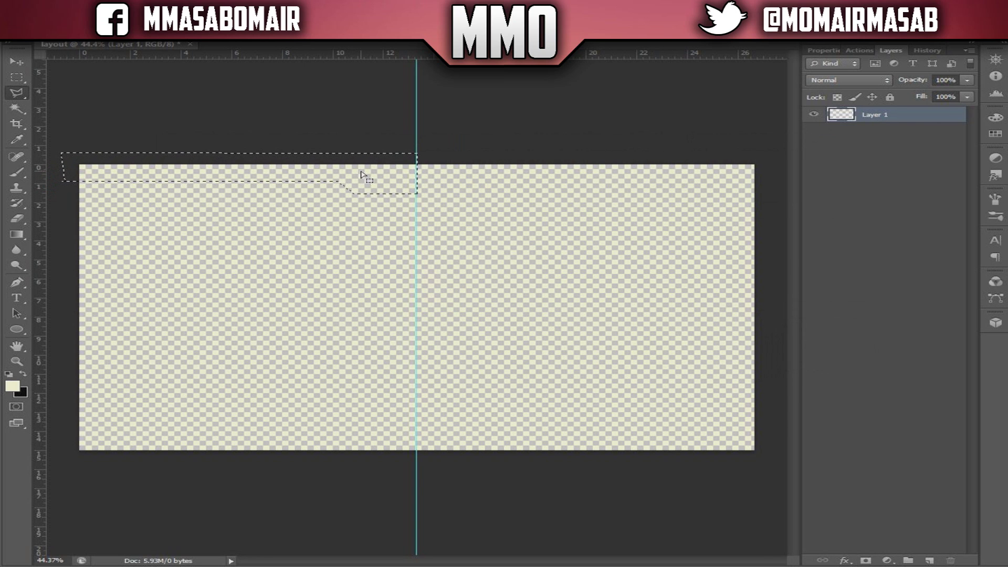
- Fill the notched selection with solid black and deselect it
{"action": "right_click", "coordinate": [361, 173]}
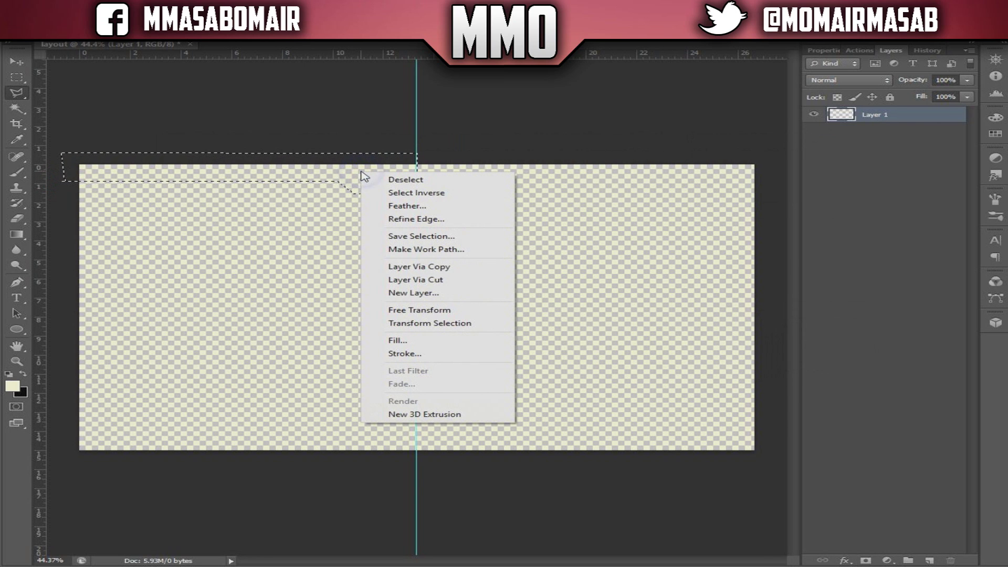
{"action": "left_click", "coordinate": [394, 341]}
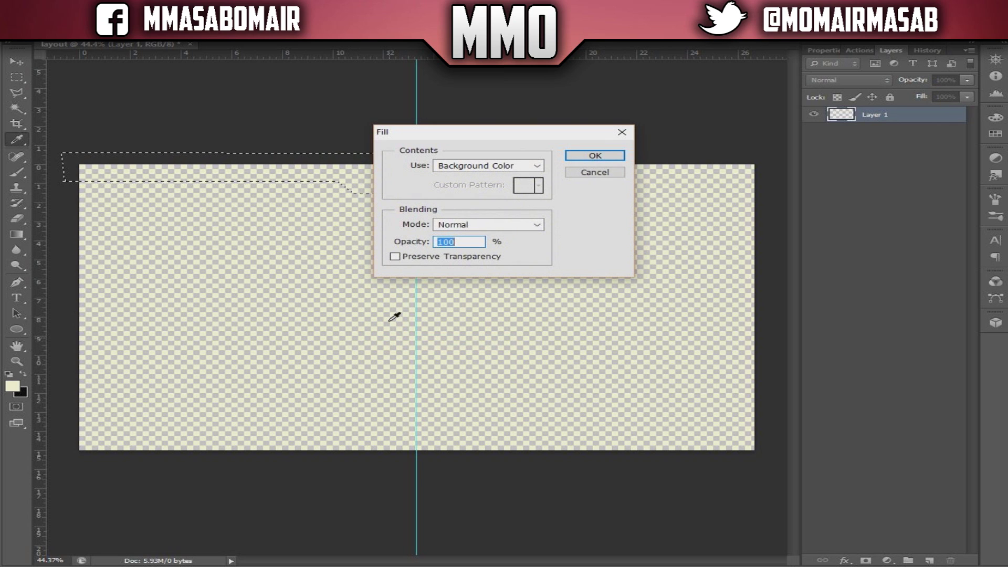
{"action": "left_click", "coordinate": [579, 157]}
{"action": "key", "text": "ctrl+d"}
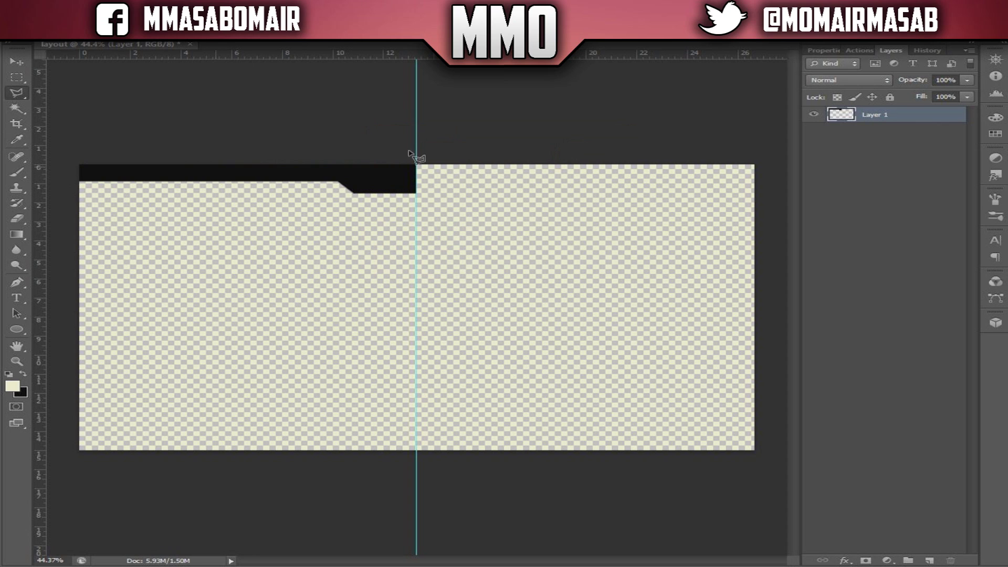
{"action": "left_click", "coordinate": [20, 63]}
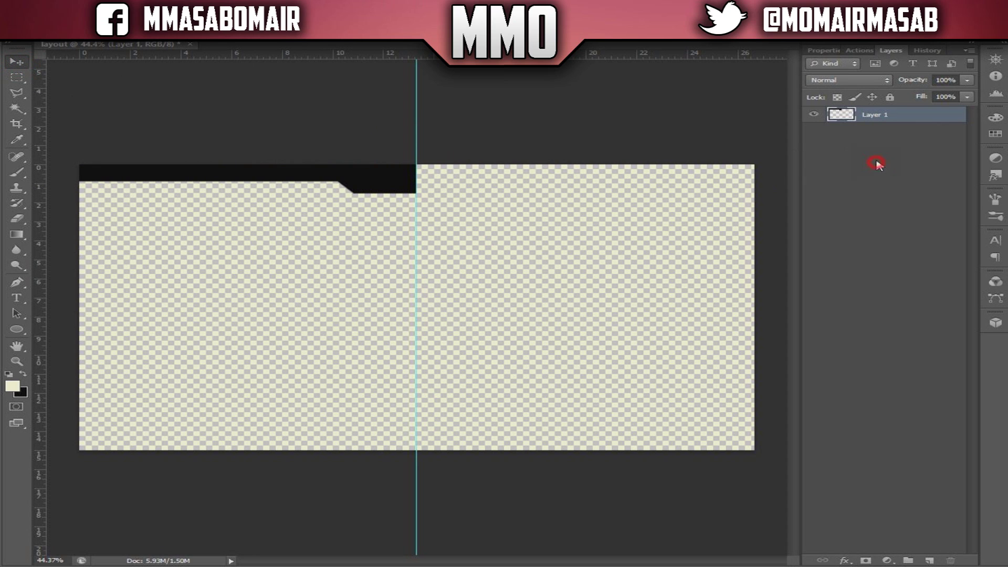
- Duplicate Layer 1 and drag the copy to the right edge of the canvas
{"action": "left_click", "coordinate": [881, 117]}
{"action": "key", "text": "ctrl+j"}
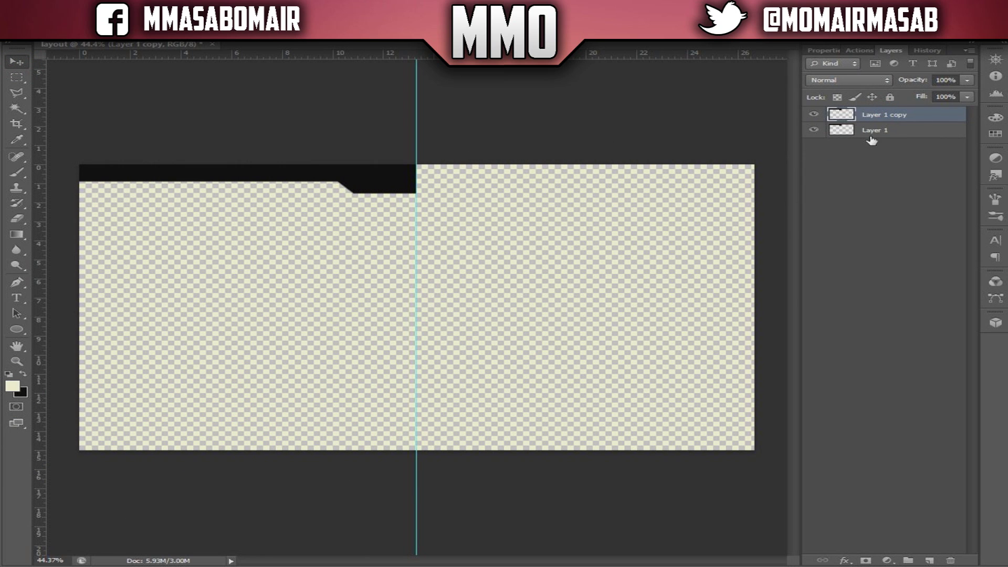
{"action": "left_click", "coordinate": [871, 138]}
{"action": "left_click", "coordinate": [814, 130]}
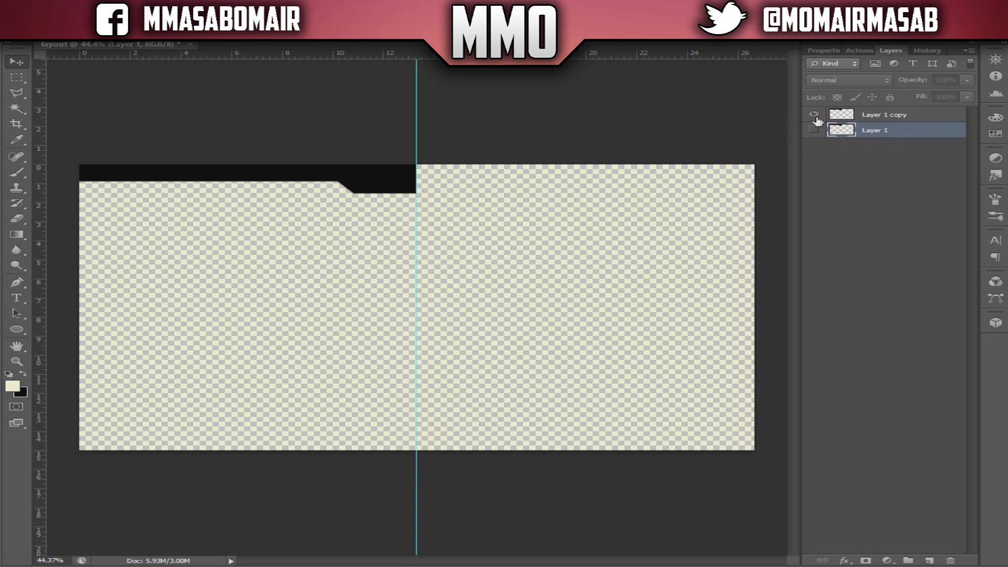
{"action": "left_click", "coordinate": [815, 115]}
{"action": "left_click", "coordinate": [814, 130]}
{"action": "left_click", "coordinate": [862, 116]}
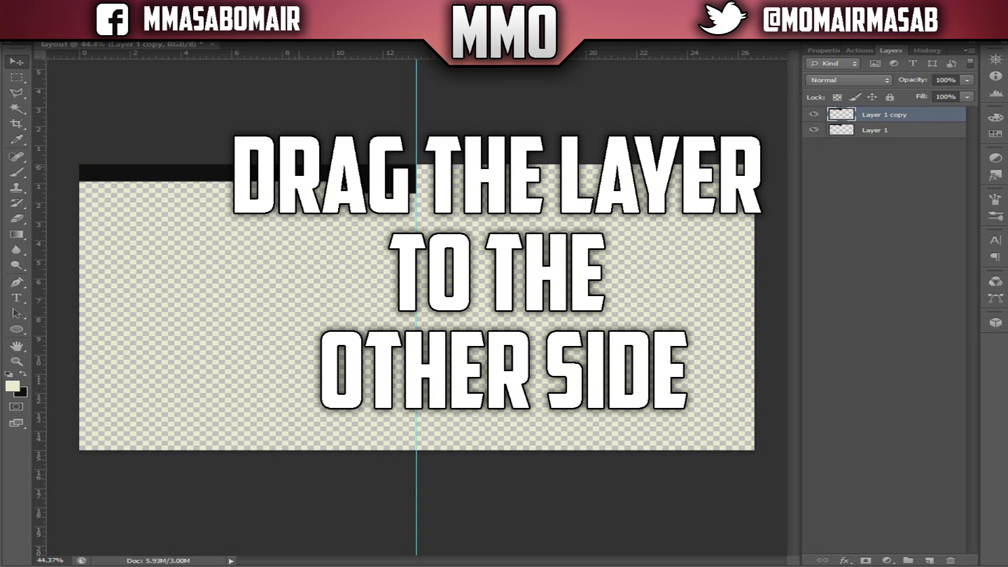
{"action": "left_click_drag", "start_coordinate": [189, 175], "coordinate": [454, 178]}
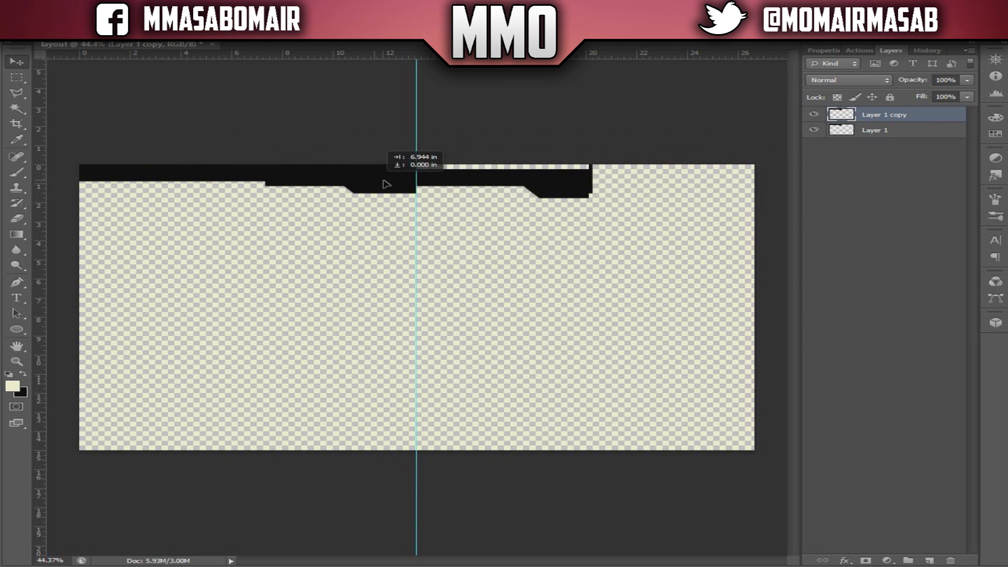
{"action": "left_click_drag", "start_coordinate": [455, 178], "coordinate": [527, 176]}
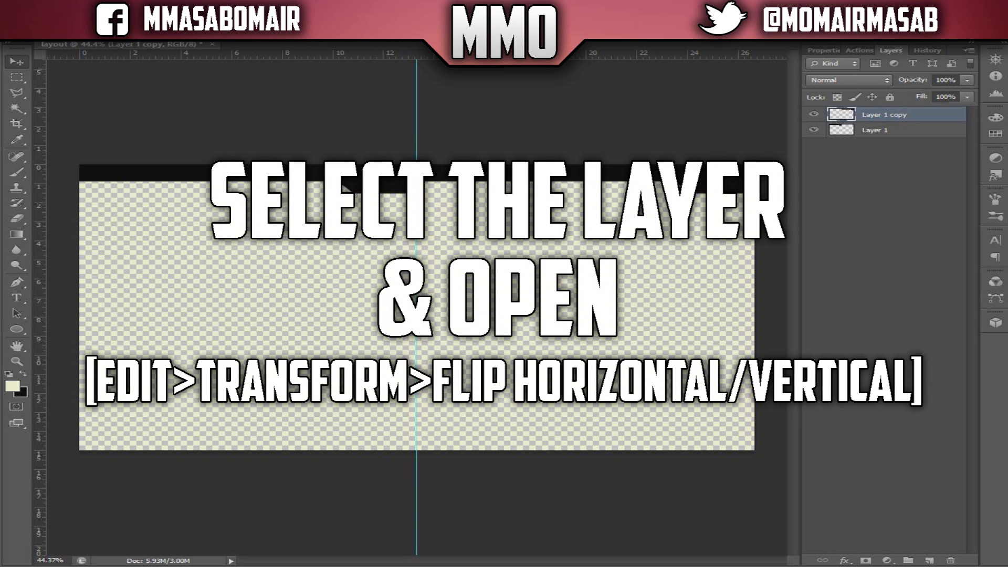
- Flip Layer 1 copy horizontally so the two halves form one symmetric notched bar
{"action": "key", "text": "alt+e"}
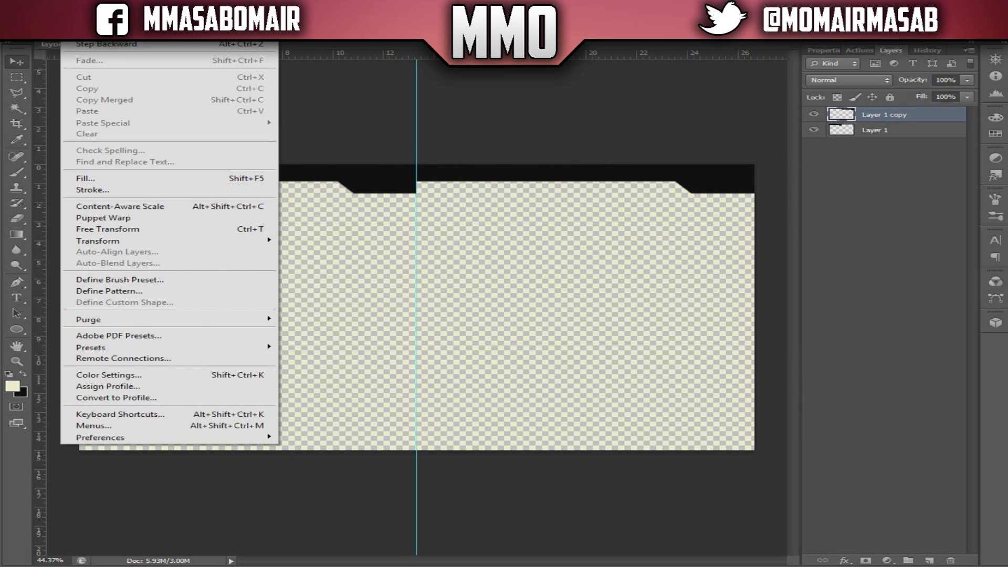
{"action": "key", "text": "alt+l"}
{"action": "key", "text": "Escape"}
{"action": "key", "text": "alt+e"}
{"action": "mouse_move", "coordinate": [97, 241]}
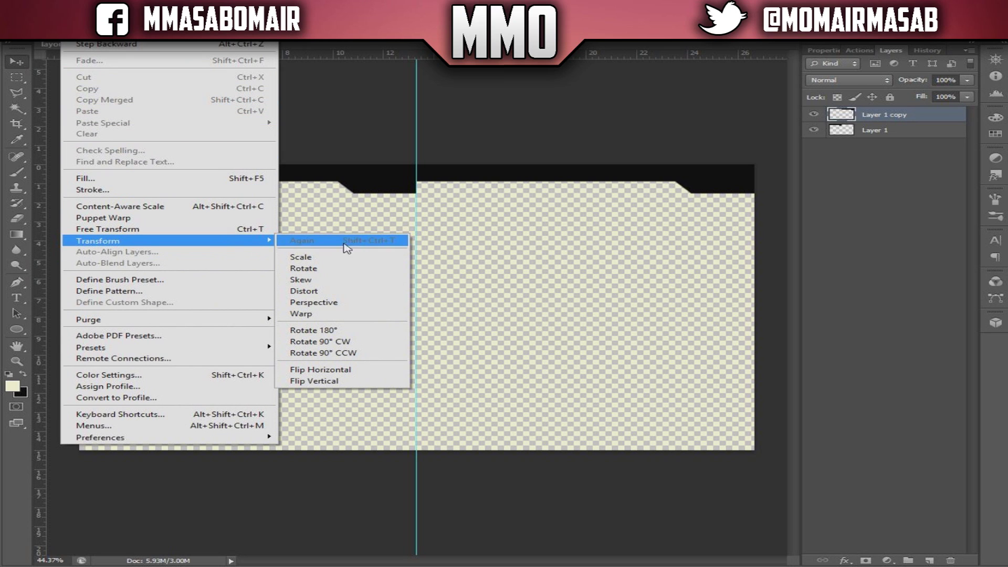
{"action": "left_click", "coordinate": [355, 369]}
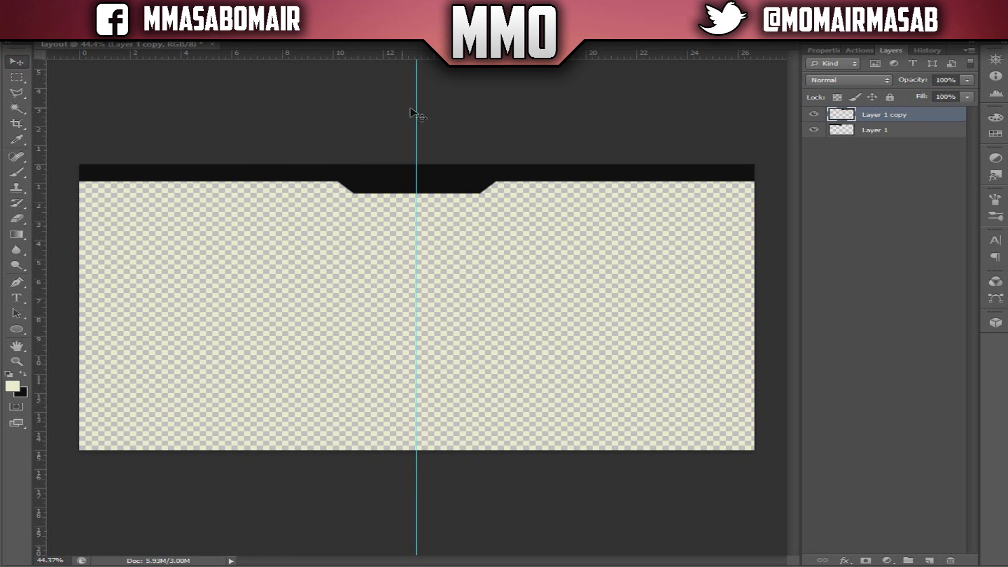
{"action": "left_click_drag", "start_coordinate": [417, 108], "coordinate": [33, 117]}
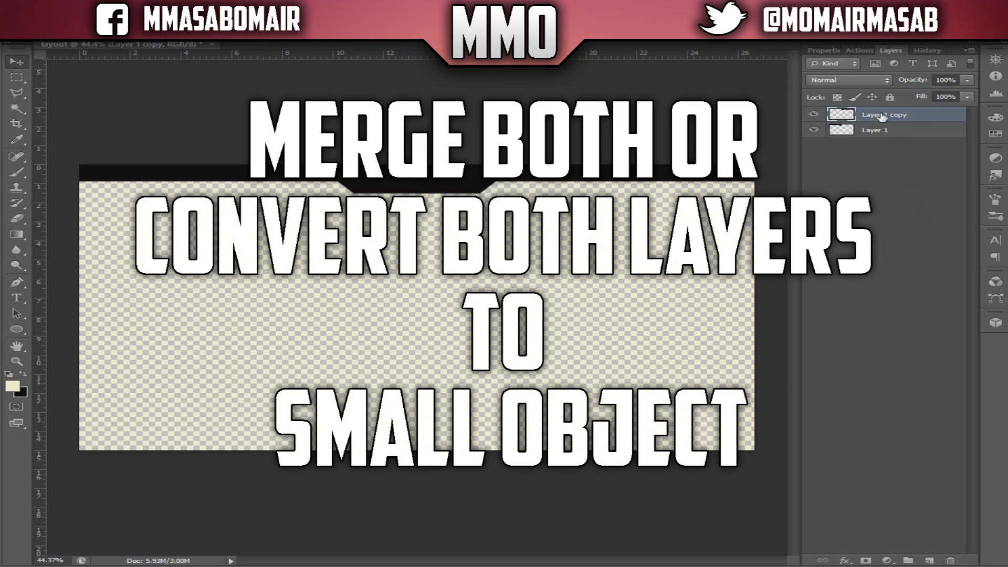
- Convert Layer 1 and Layer 1 copy into one smart object
{"action": "left_click", "coordinate": [883, 135], "text": "shift"}
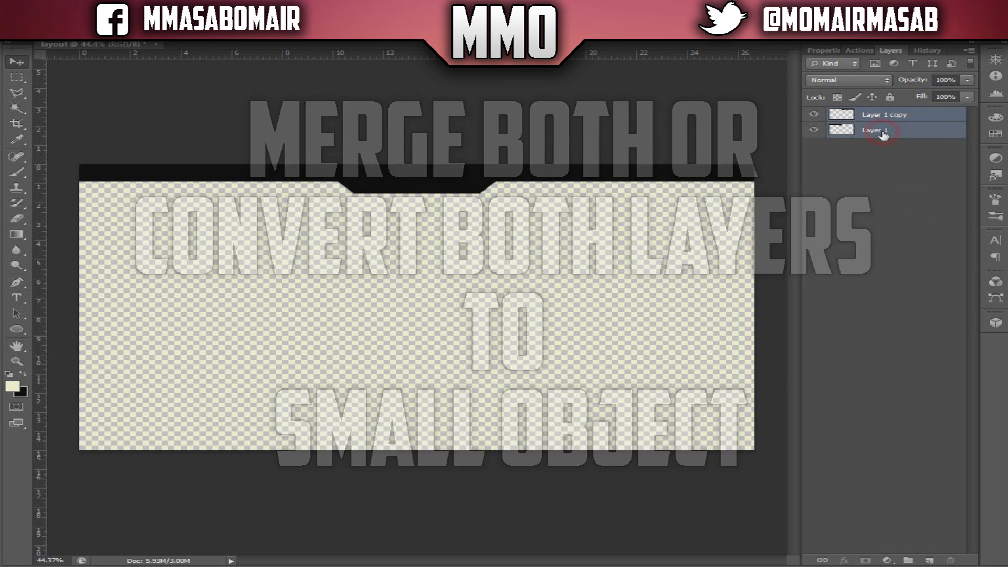
{"action": "right_click", "coordinate": [884, 120]}
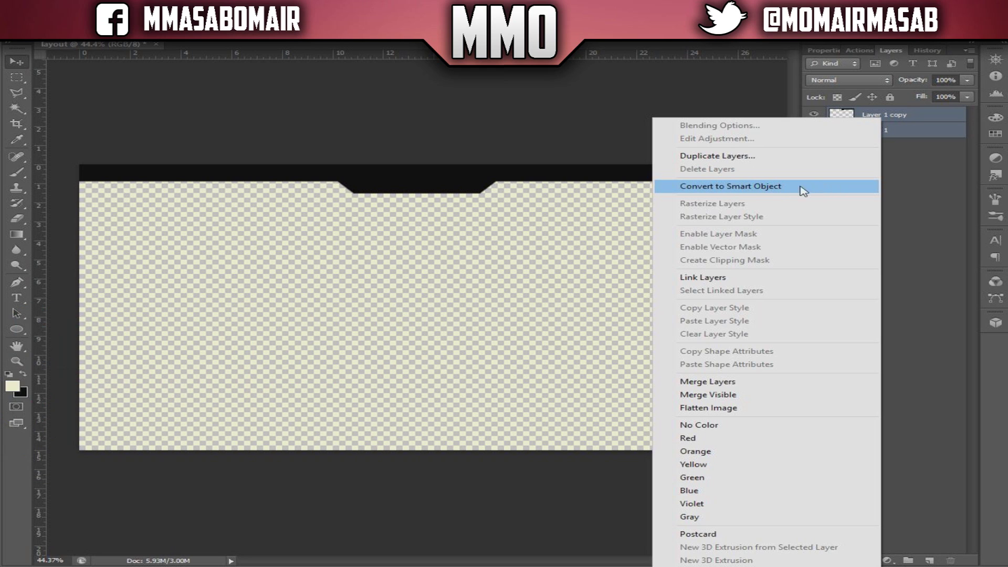
{"action": "left_click", "coordinate": [777, 188]}
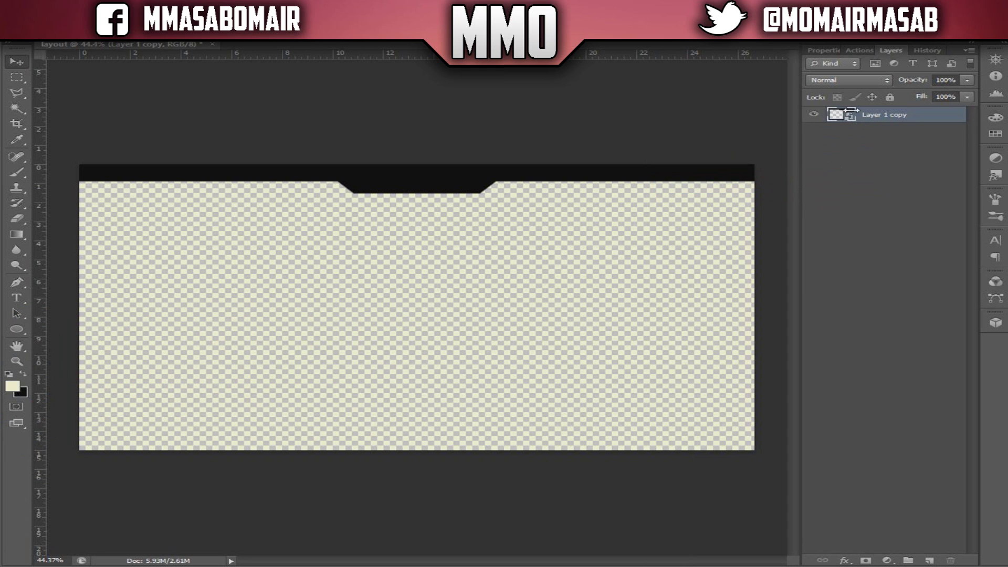
{"action": "right_click", "coordinate": [884, 116]}
{"action": "left_click", "coordinate": [731, 121]}
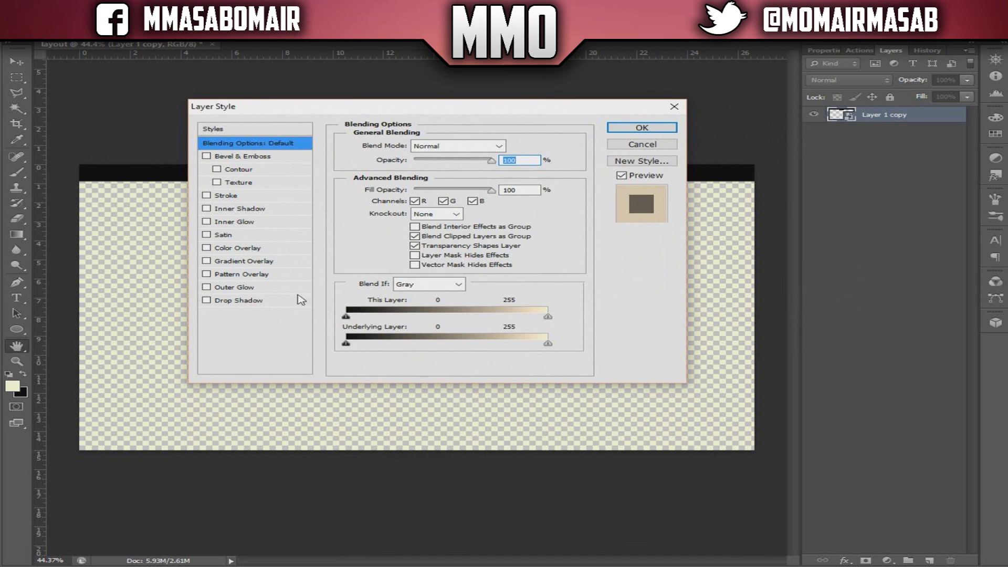
- Add a drop shadow with distance 0, spread 33 and size 33
{"action": "left_click", "coordinate": [240, 301]}
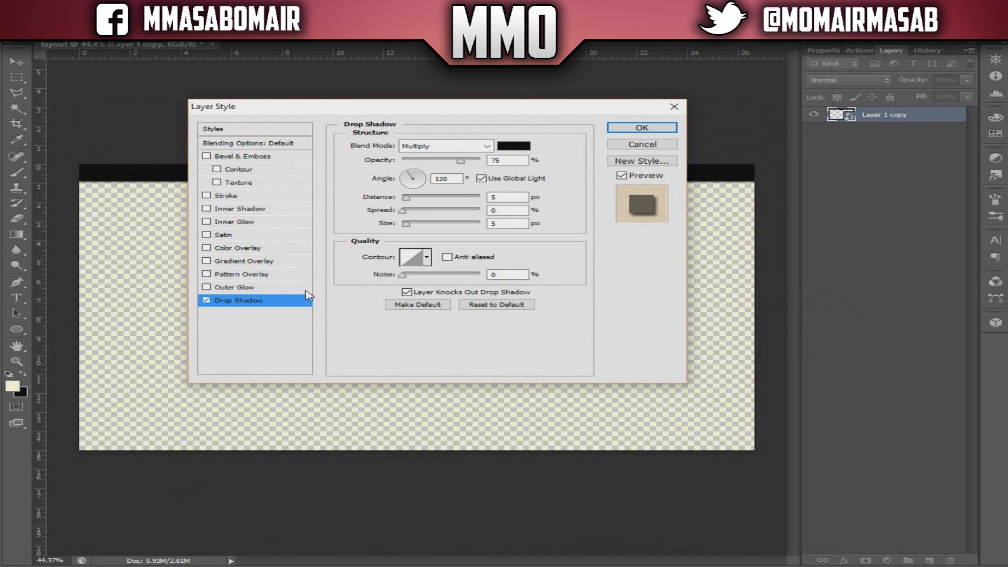
{"action": "double_click", "coordinate": [500, 197]}
{"action": "type", "text": "0"}
{"action": "key", "text": "Tab"}
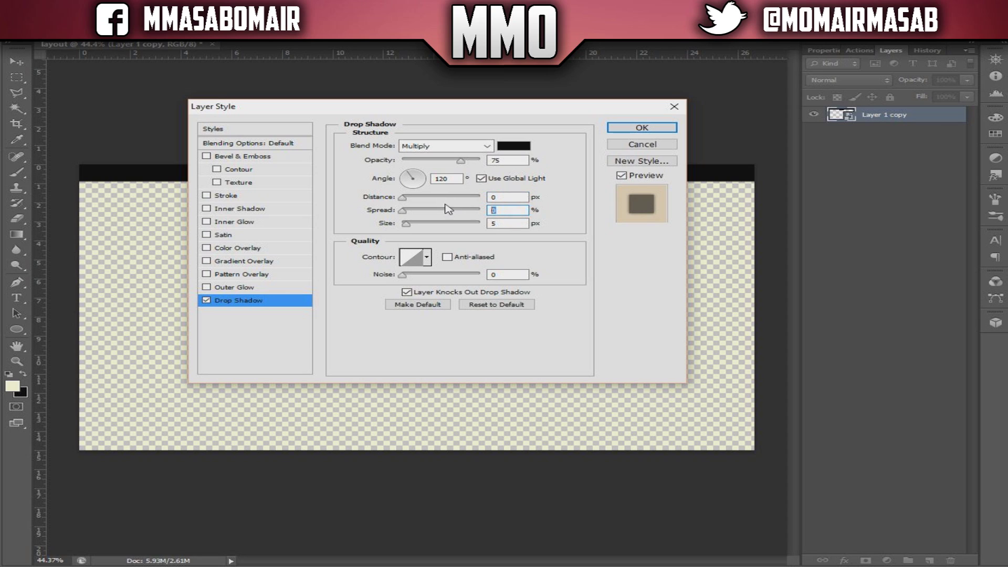
{"action": "type", "text": "33"}
{"action": "double_click", "coordinate": [502, 223]}
{"action": "type", "text": "33"}
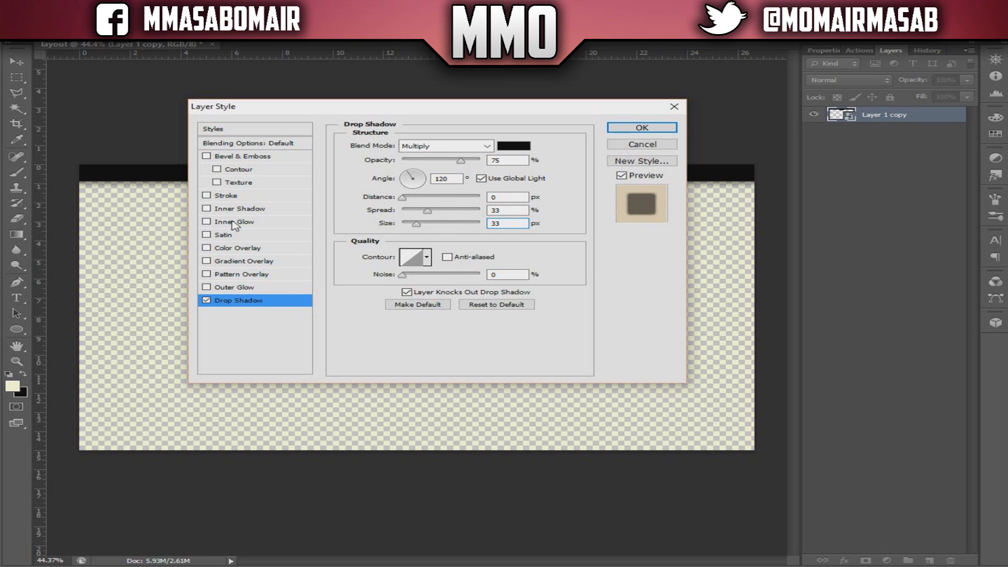
- Add a 3 px white stroke and apply the layer style
{"action": "left_click", "coordinate": [224, 198]}
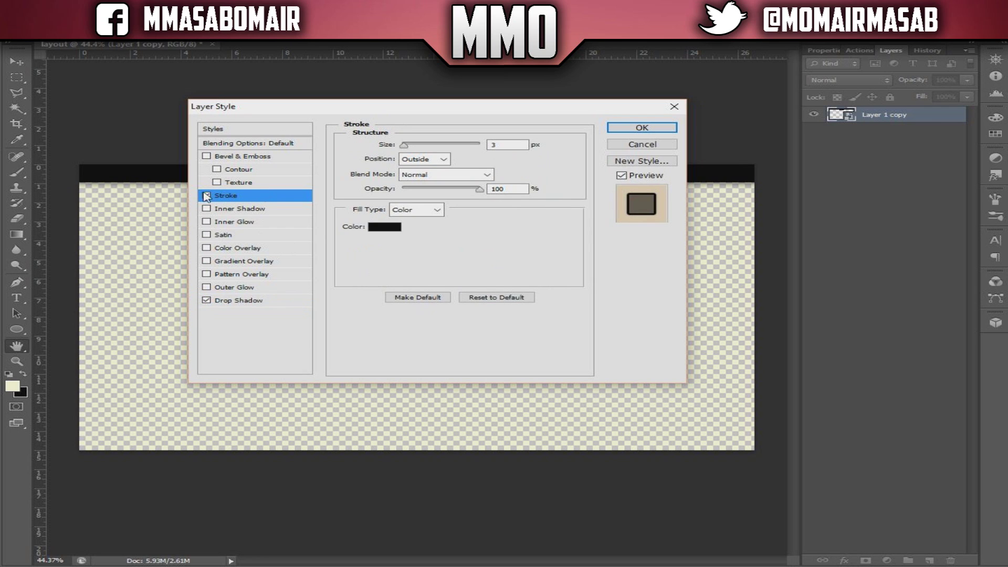
{"action": "left_click", "coordinate": [388, 227]}
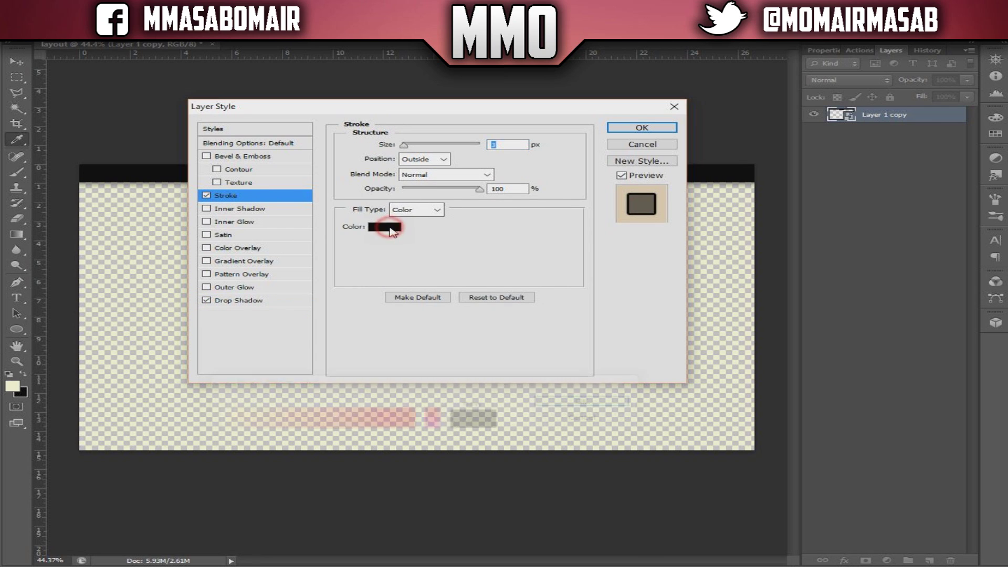
{"action": "left_click_drag", "start_coordinate": [270, 436], "coordinate": [195, 387]}
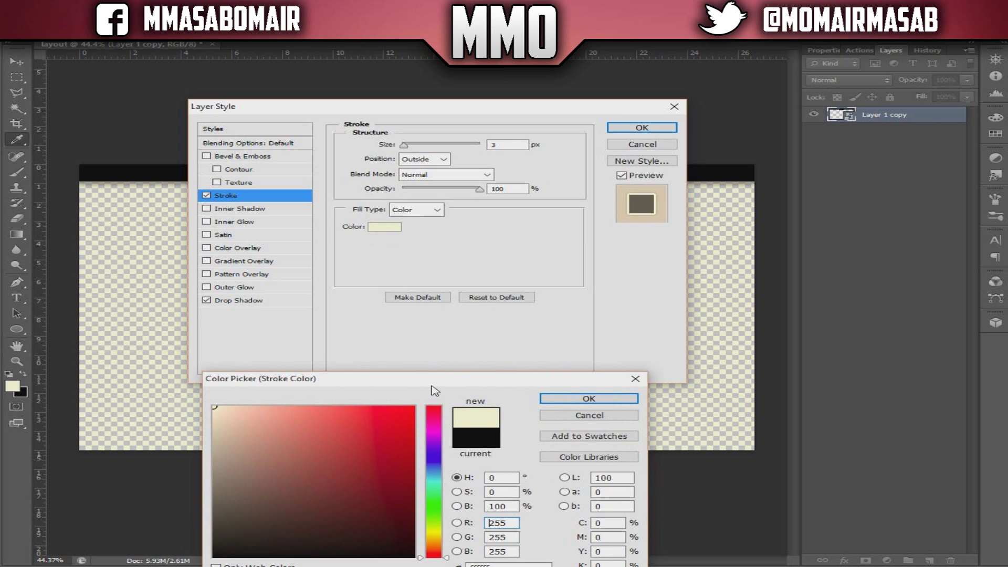
{"action": "left_click_drag", "start_coordinate": [432, 389], "coordinate": [425, 180]}
{"action": "left_click", "coordinate": [576, 189]}
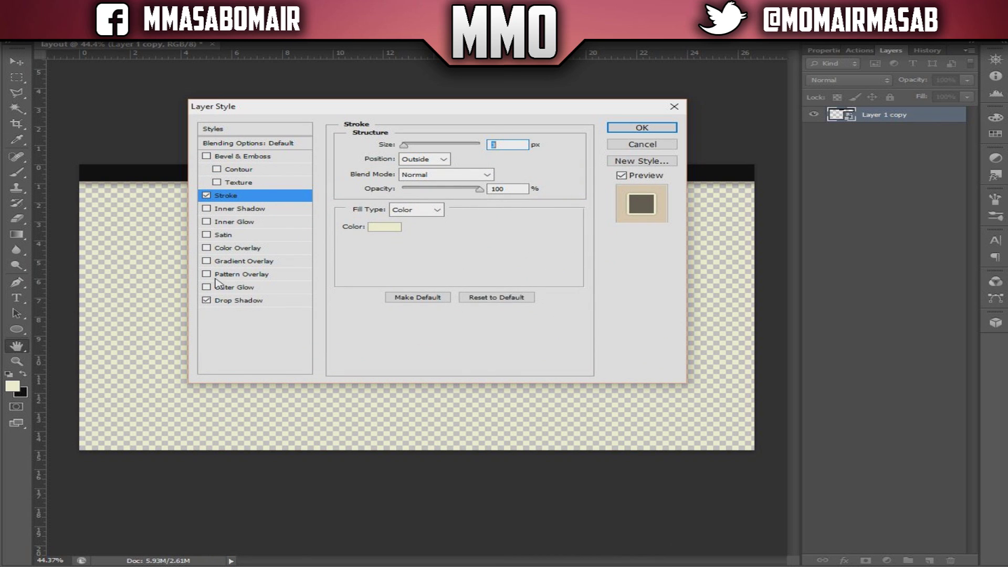
{"action": "left_click", "coordinate": [614, 127]}
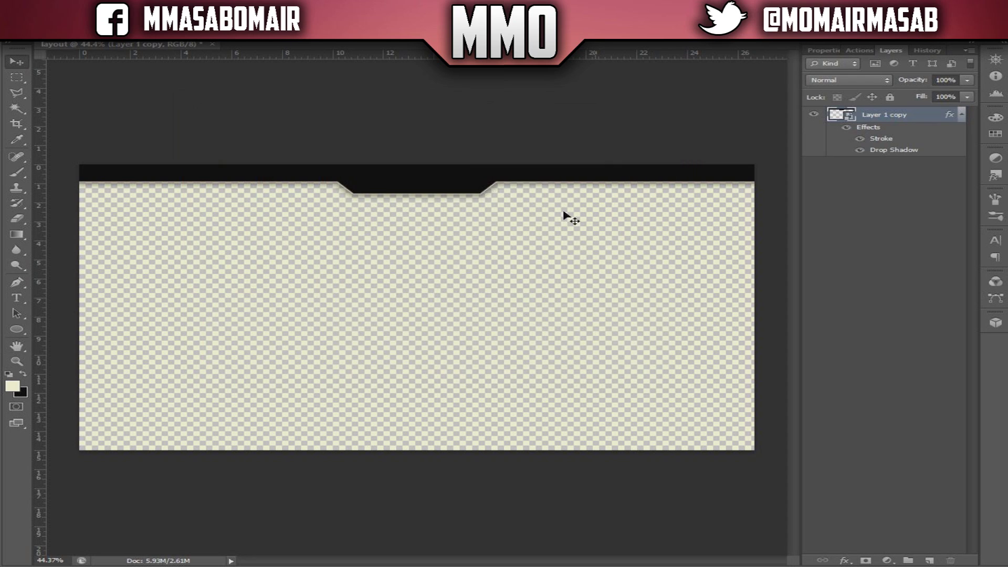
{"action": "scroll", "coordinate": [465, 203], "scroll_direction": "up", "scroll_amount": 3}
{"action": "scroll", "coordinate": [467, 205], "scroll_direction": "up", "scroll_amount": 2}
{"action": "scroll", "coordinate": [466, 204], "scroll_direction": "down", "scroll_amount": 2}
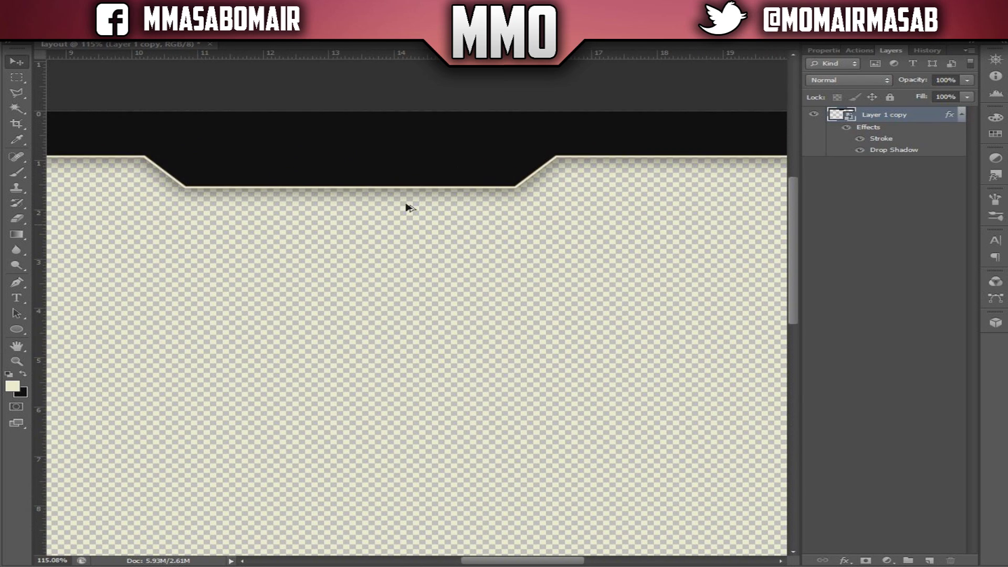
- Give the header smart object a vivid blue Color Overlay in Blending Options
{"action": "scroll", "coordinate": [450, 151], "scroll_direction": "up", "scroll_amount": 1}
{"action": "scroll", "coordinate": [450, 152], "scroll_direction": "down", "scroll_amount": 3}
{"action": "scroll", "coordinate": [601, 206], "scroll_direction": "down", "scroll_amount": 2}
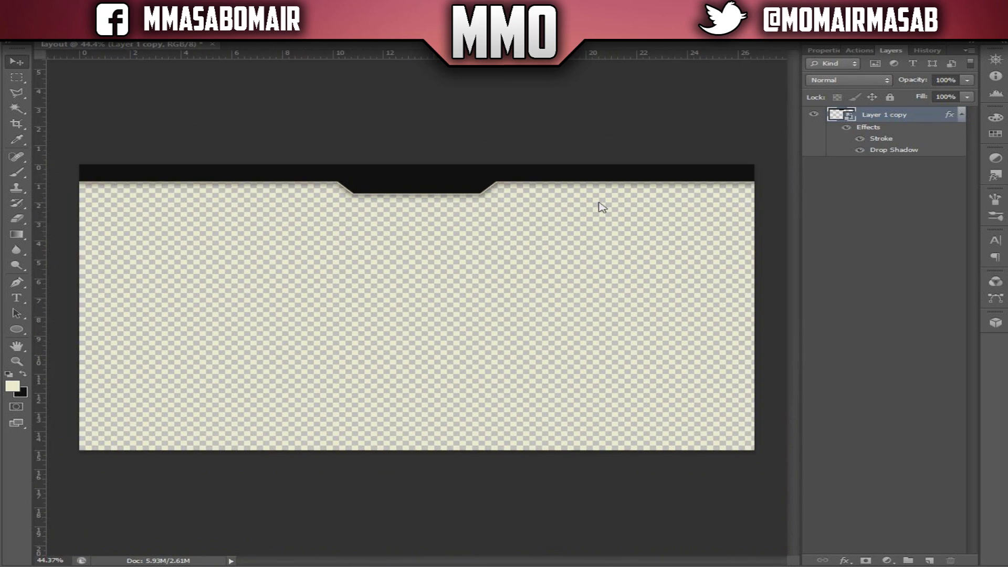
{"action": "left_click", "coordinate": [889, 119]}
{"action": "right_click", "coordinate": [890, 120]}
{"action": "left_click", "coordinate": [839, 117]}
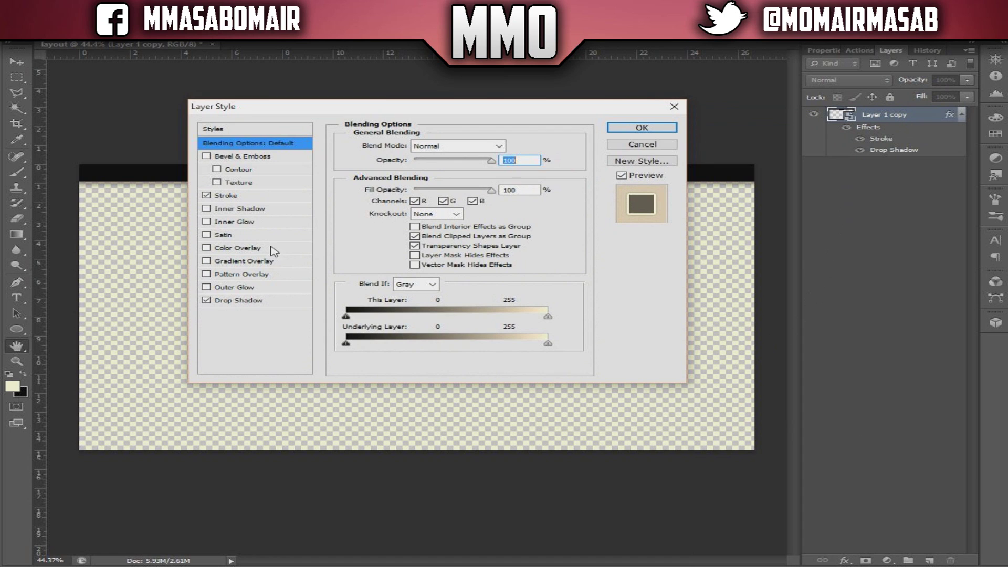
{"action": "left_click", "coordinate": [227, 248]}
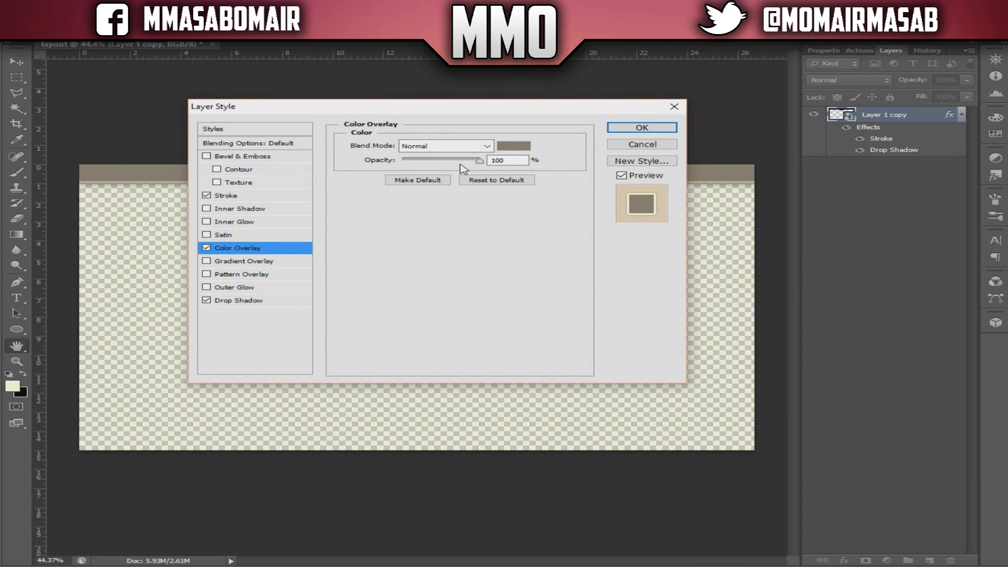
{"action": "left_click", "coordinate": [514, 145]}
{"action": "mouse_move", "coordinate": [251, 331]}
{"action": "left_mouse_down"}
{"action": "mouse_move", "coordinate": [239, 255]}
{"action": "mouse_move", "coordinate": [404, 273]}
{"action": "mouse_move", "coordinate": [426, 253]}
{"action": "left_mouse_up"}
{"action": "left_click", "coordinate": [410, 198]}
{"action": "left_click", "coordinate": [557, 190]}
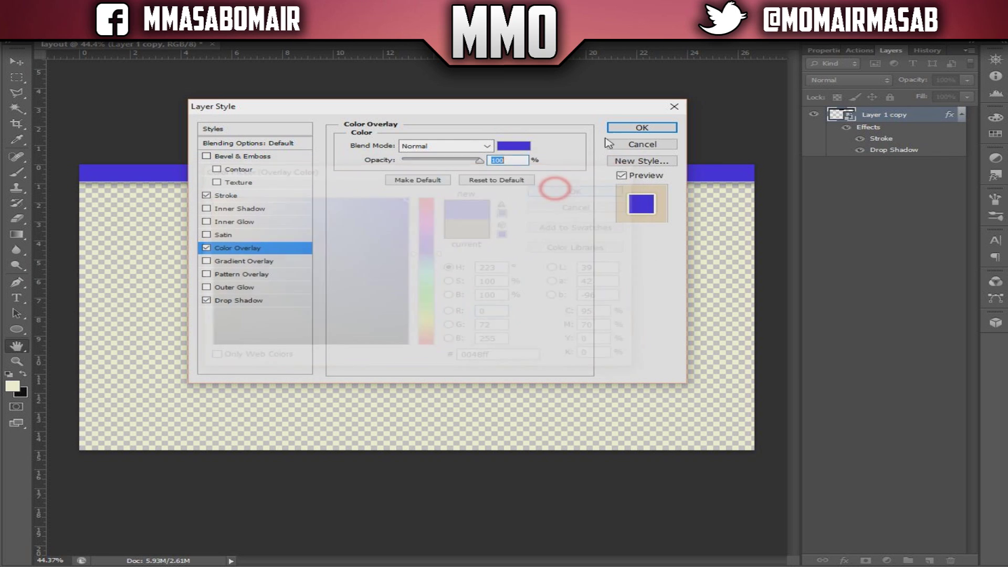
{"action": "left_click", "coordinate": [614, 128]}
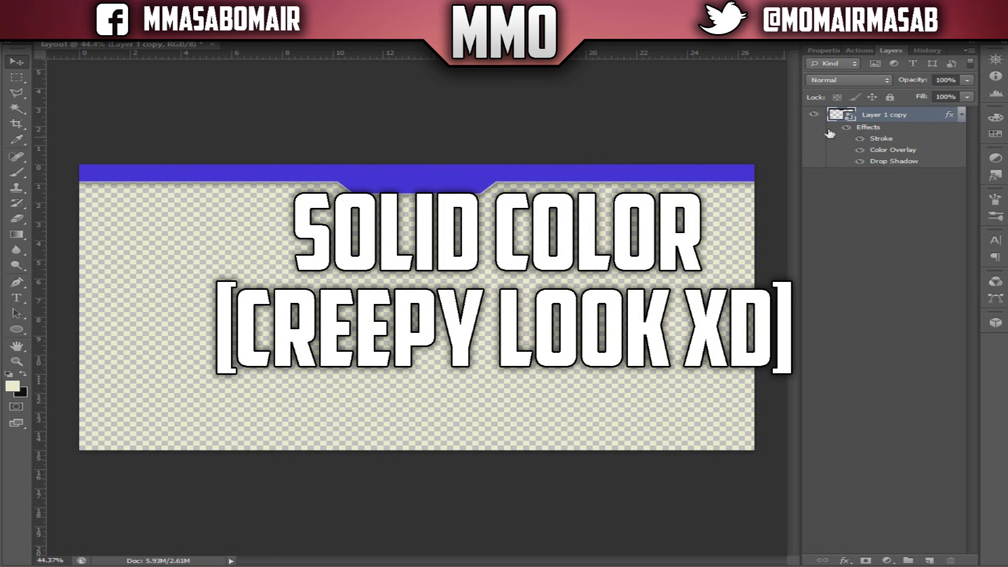
{"action": "right_click", "coordinate": [886, 113]}
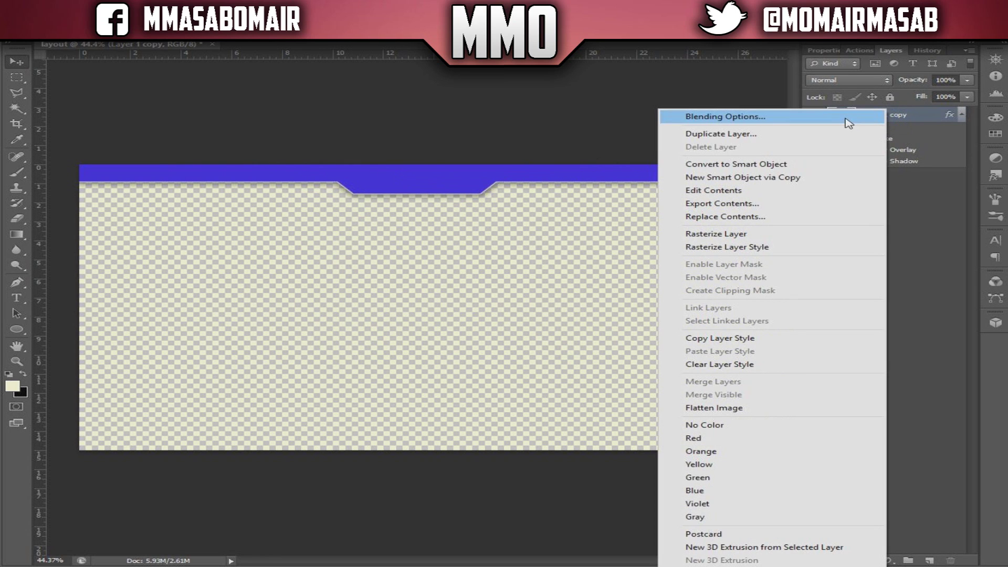
- Replace the Color Overlay with a Gradient Overlay whose left stop is bright blue 001eff
{"action": "left_click", "coordinate": [847, 117]}
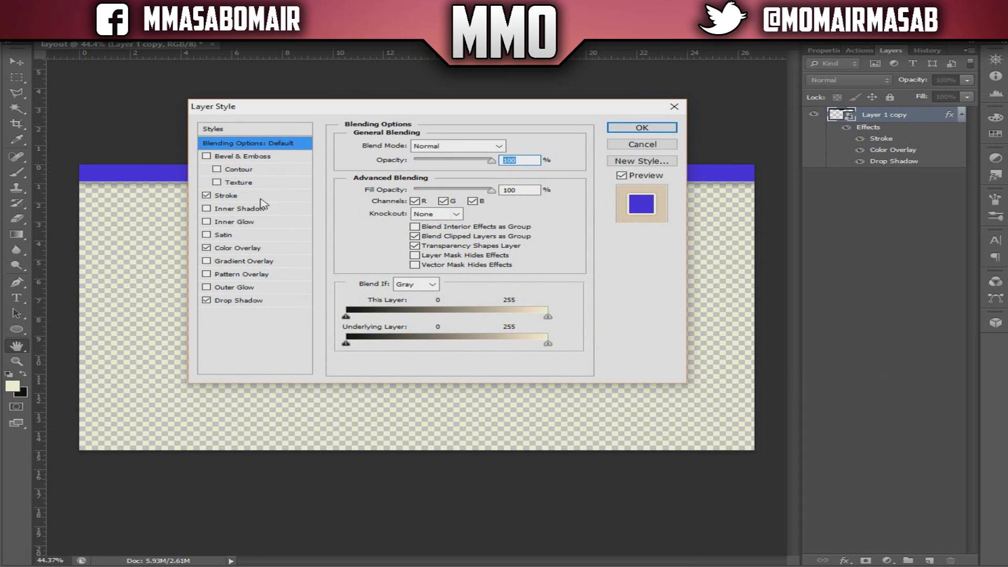
{"action": "left_click", "coordinate": [223, 250]}
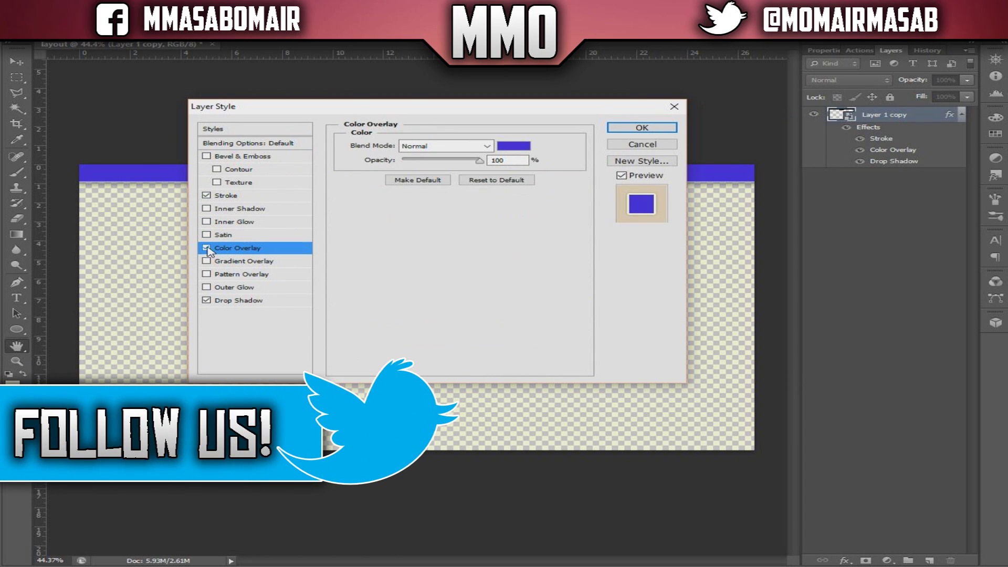
{"action": "left_click", "coordinate": [207, 248]}
{"action": "left_click", "coordinate": [223, 262]}
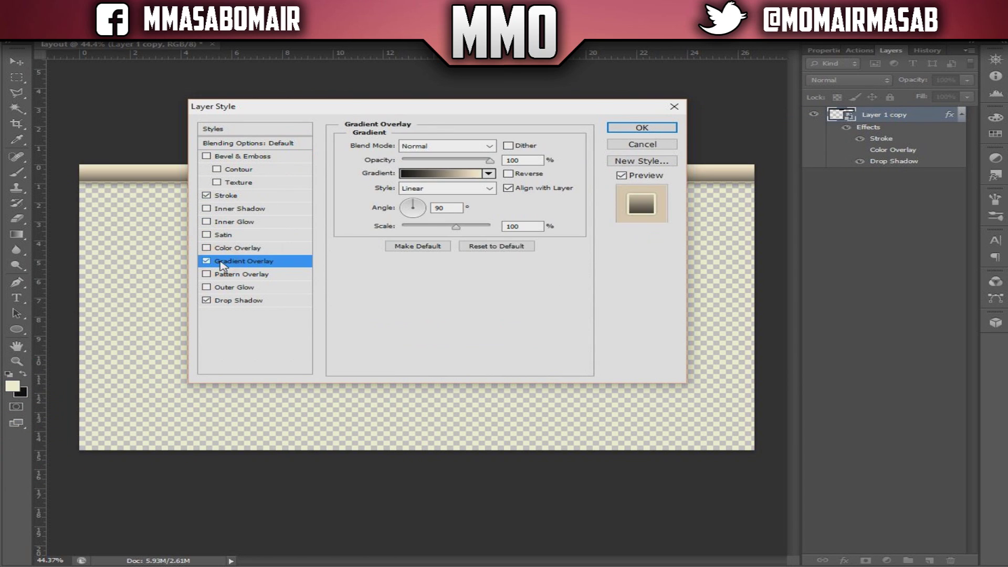
{"action": "left_click", "coordinate": [424, 173]}
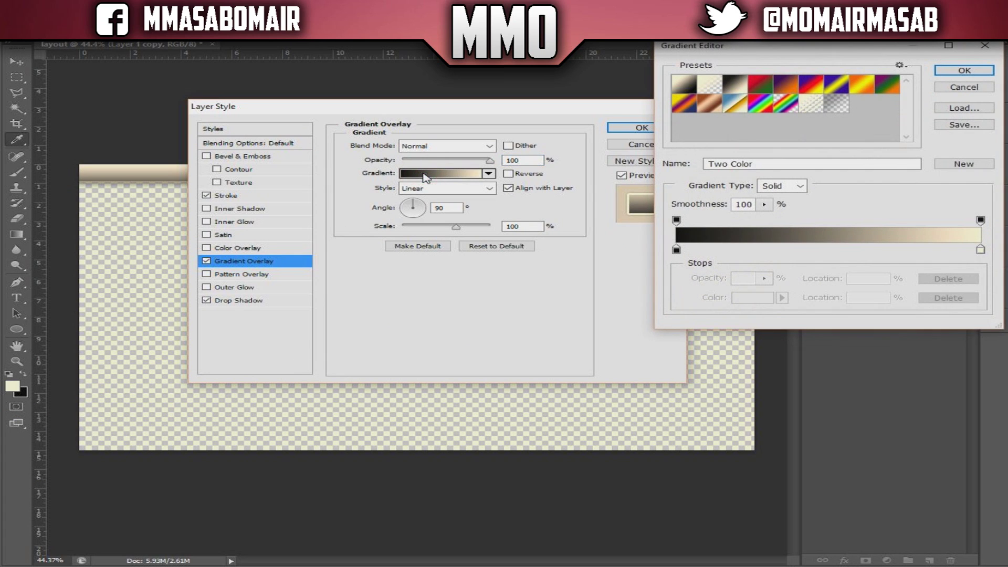
{"action": "left_click_drag", "start_coordinate": [716, 50], "coordinate": [405, 112]}
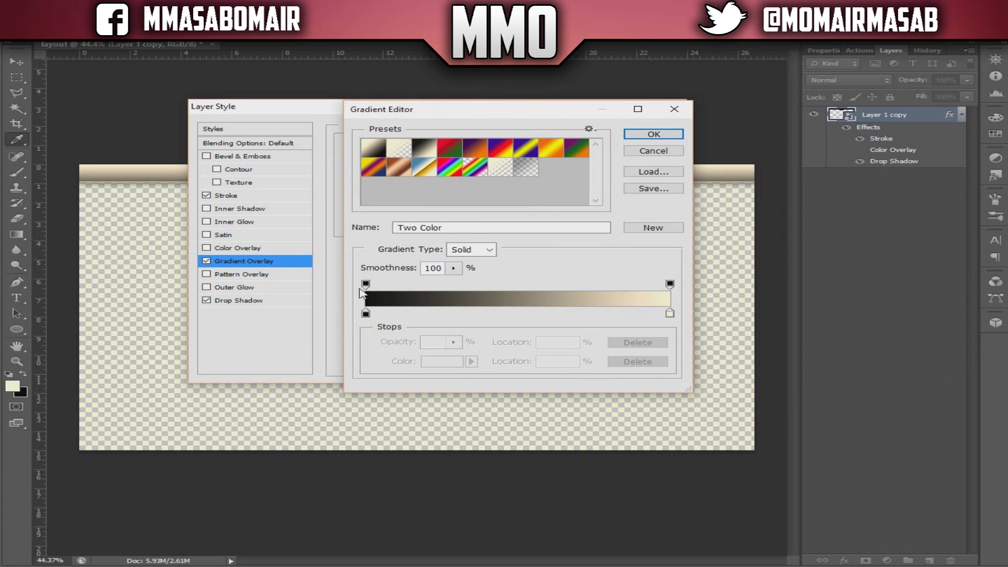
{"action": "double_click", "coordinate": [366, 314]}
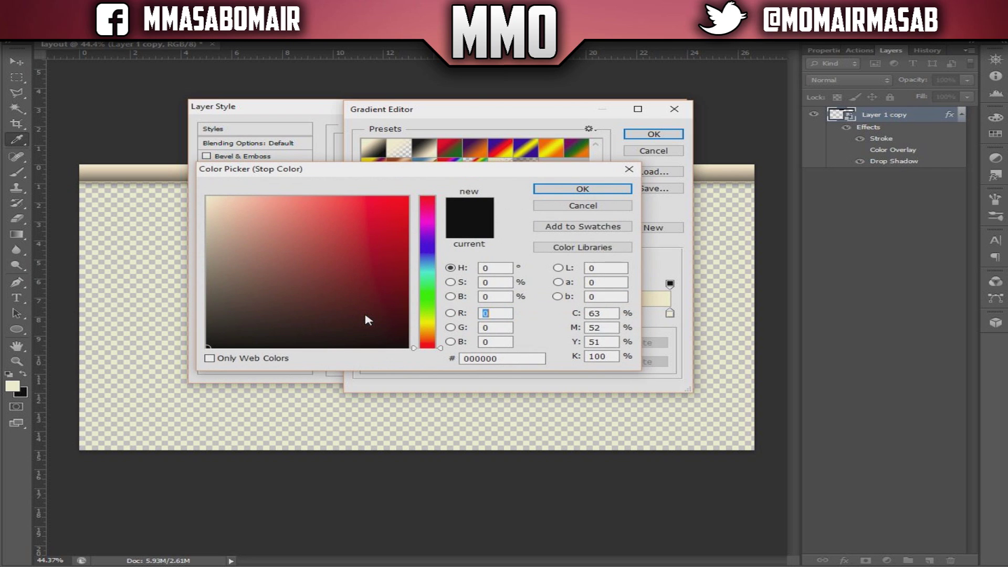
{"action": "left_click", "coordinate": [427, 252]}
{"action": "left_click", "coordinate": [408, 198]}
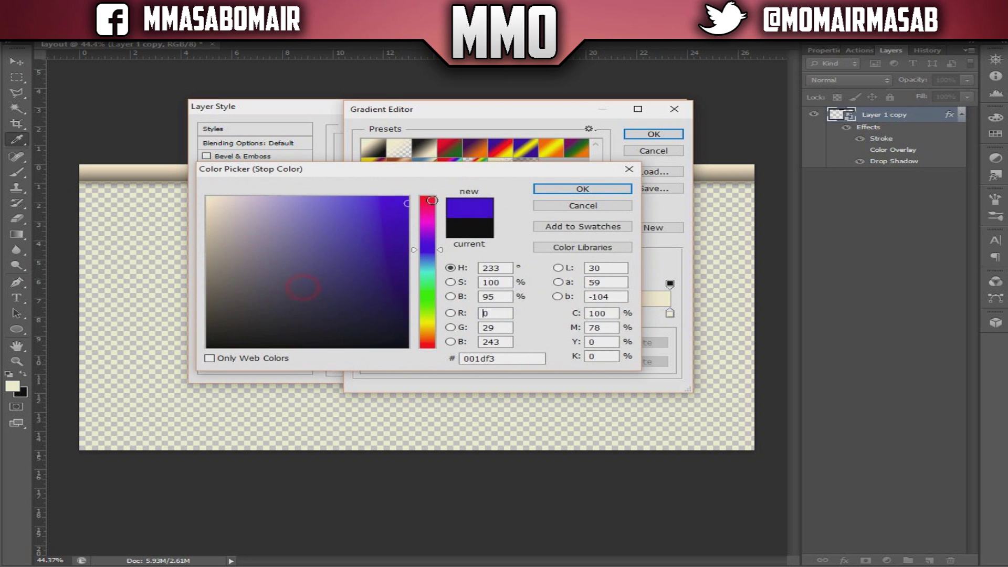
{"action": "left_click", "coordinate": [572, 189]}
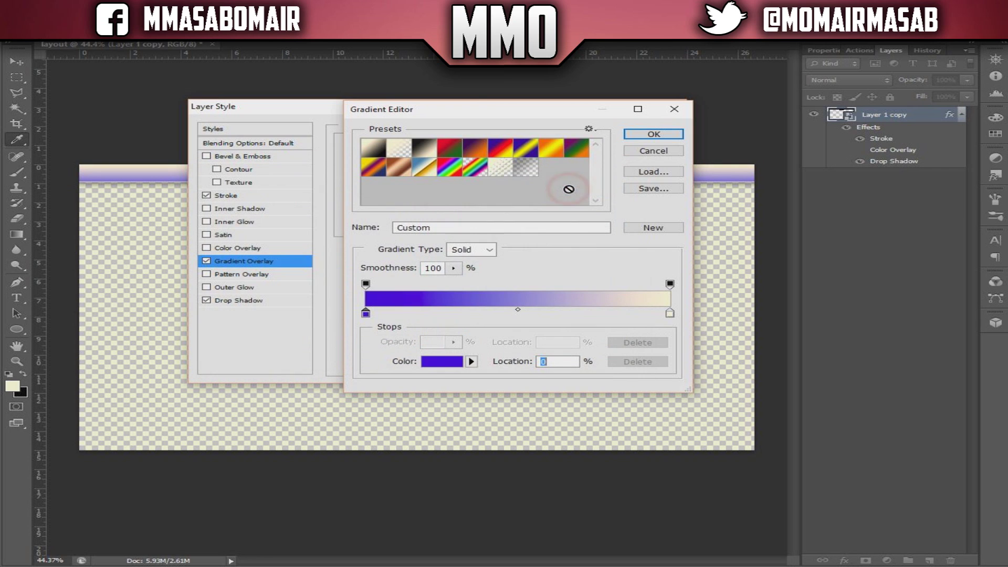
- Set the gradient's right stop to light violet 7177fc and apply the gradient
{"action": "double_click", "coordinate": [669, 313]}
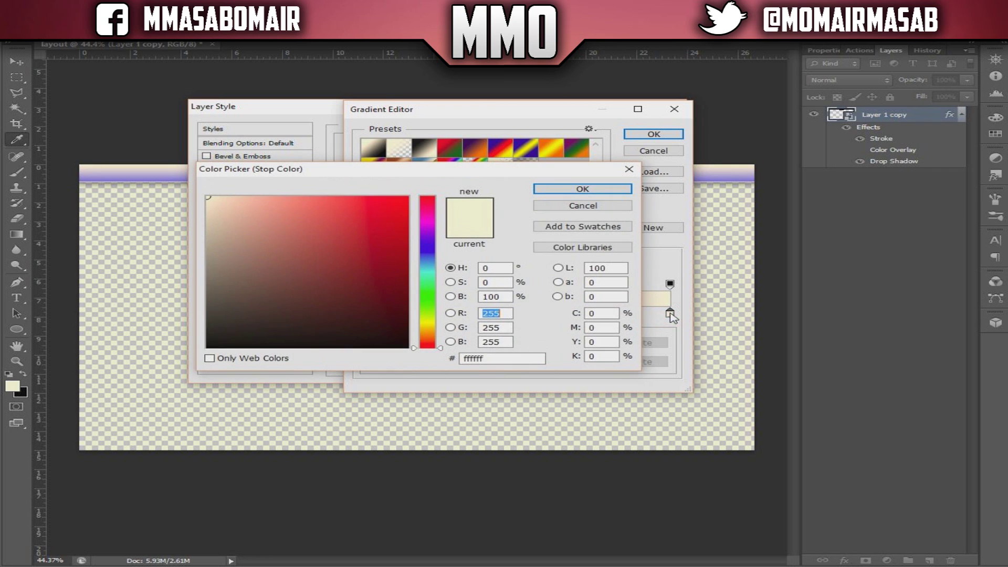
{"action": "left_click", "coordinate": [427, 248]}
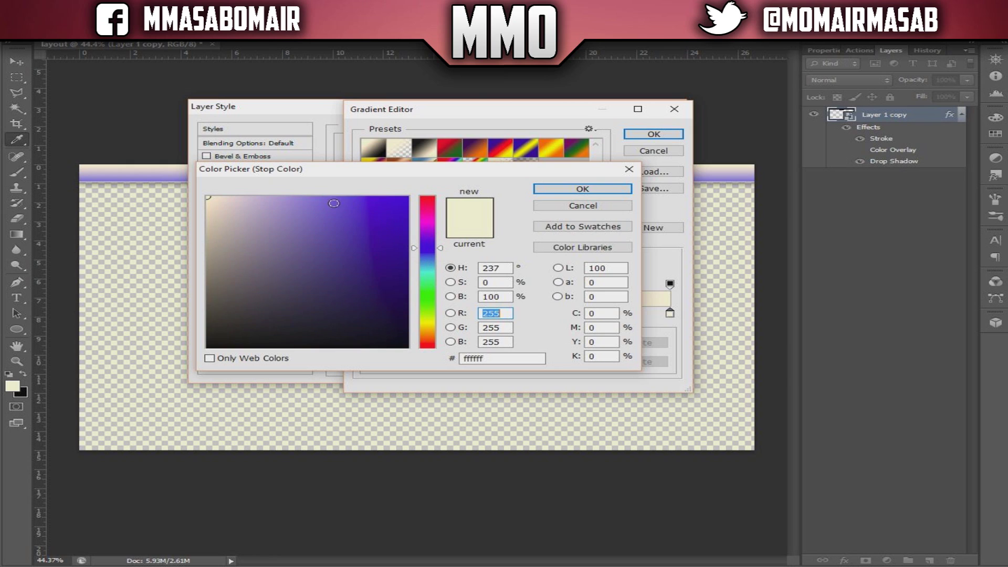
{"action": "left_click", "coordinate": [334, 203]}
{"action": "left_click", "coordinate": [341, 220]}
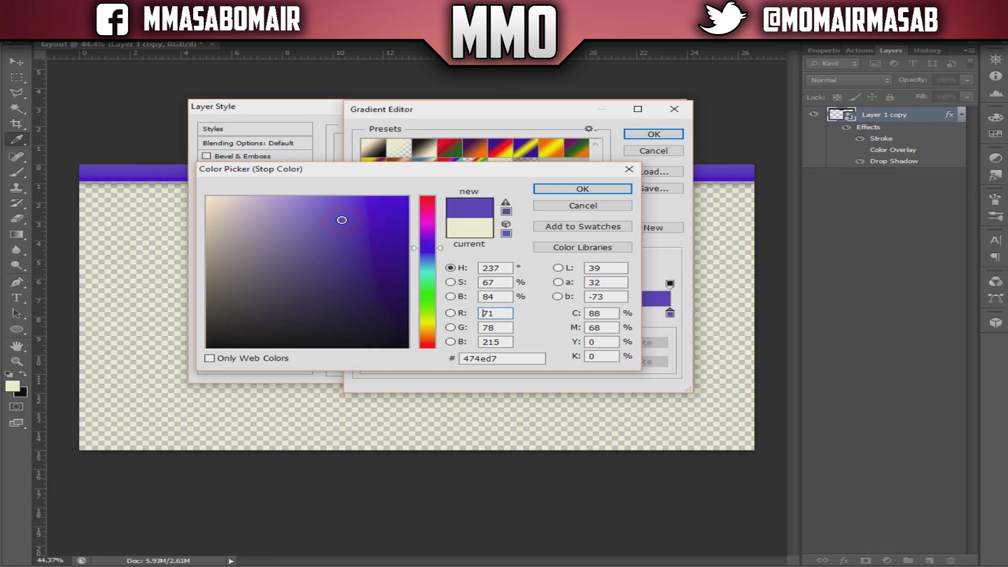
{"action": "left_click", "coordinate": [318, 198]}
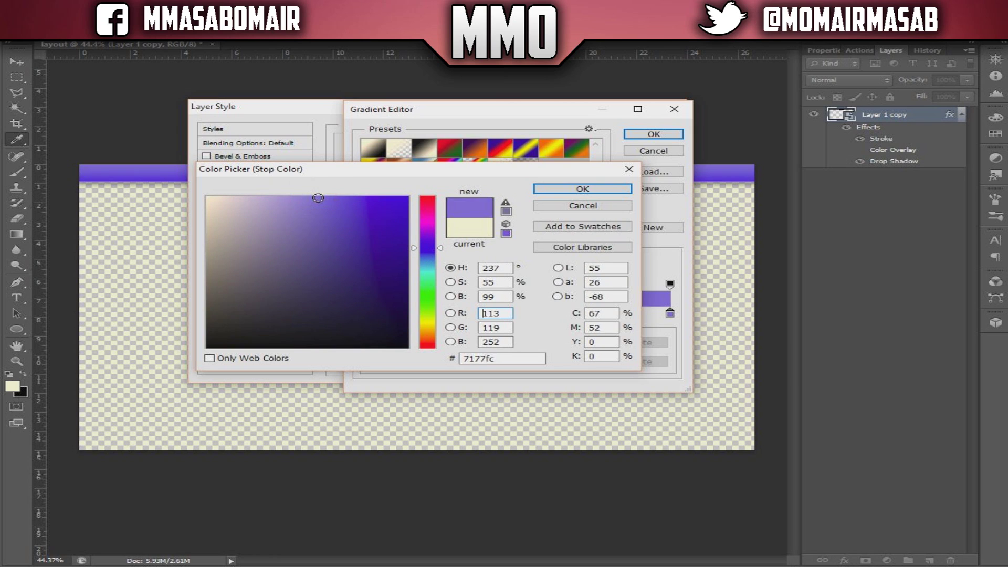
{"action": "left_click", "coordinate": [581, 189]}
{"action": "left_click", "coordinate": [649, 136]}
{"action": "left_click", "coordinate": [641, 129]}
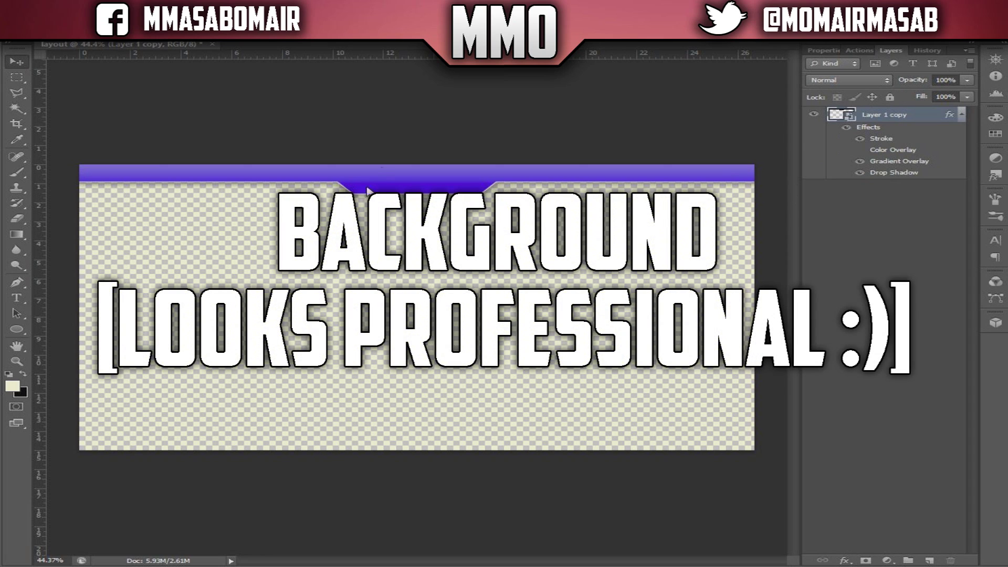
- Place sdasdasda.jpg from the DFiles folder into the banner document via File > Place
{"action": "left_click", "coordinate": [44, 35]}
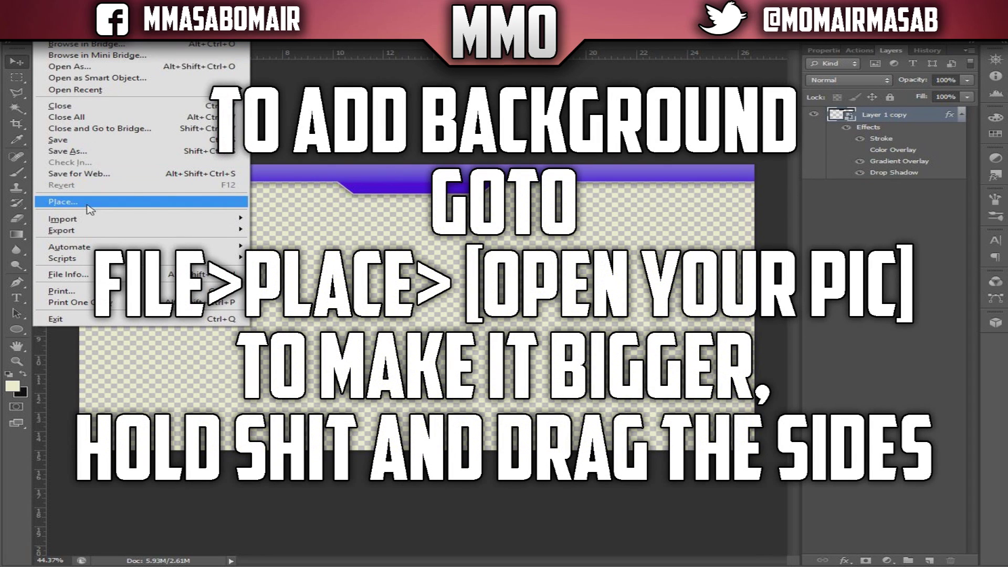
{"action": "left_click", "coordinate": [89, 205]}
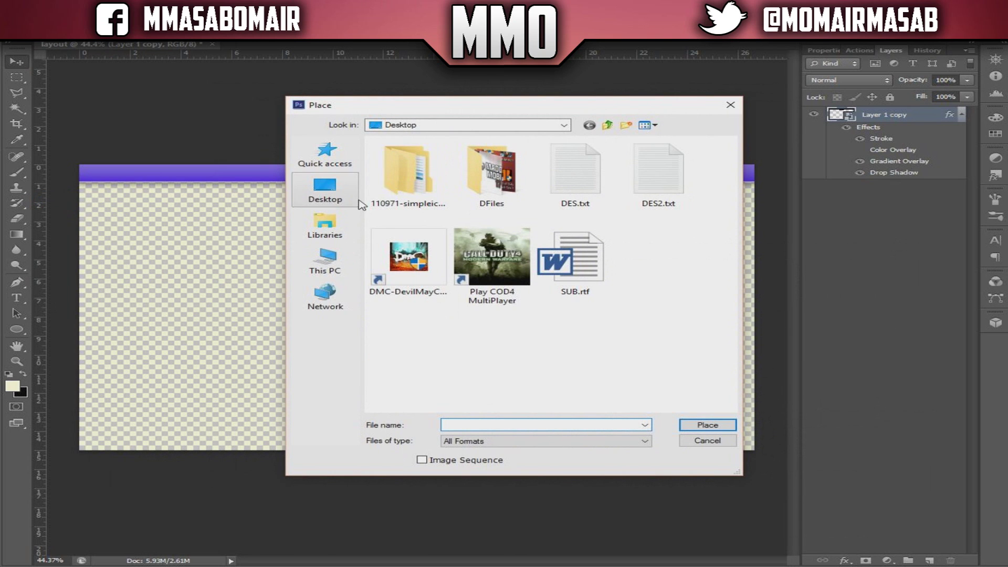
{"action": "left_click", "coordinate": [331, 197]}
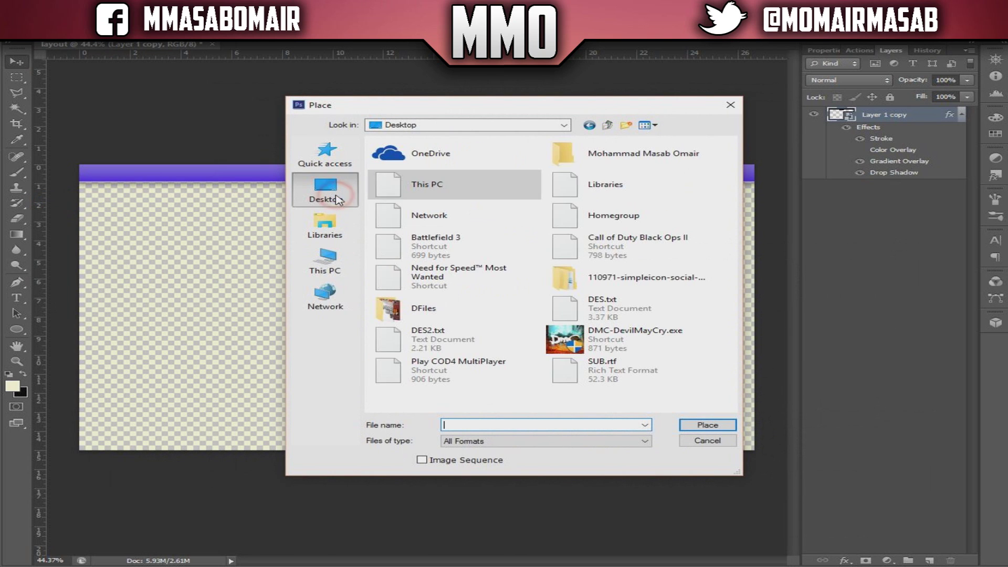
{"action": "left_click", "coordinate": [327, 260]}
{"action": "left_click", "coordinate": [327, 198]}
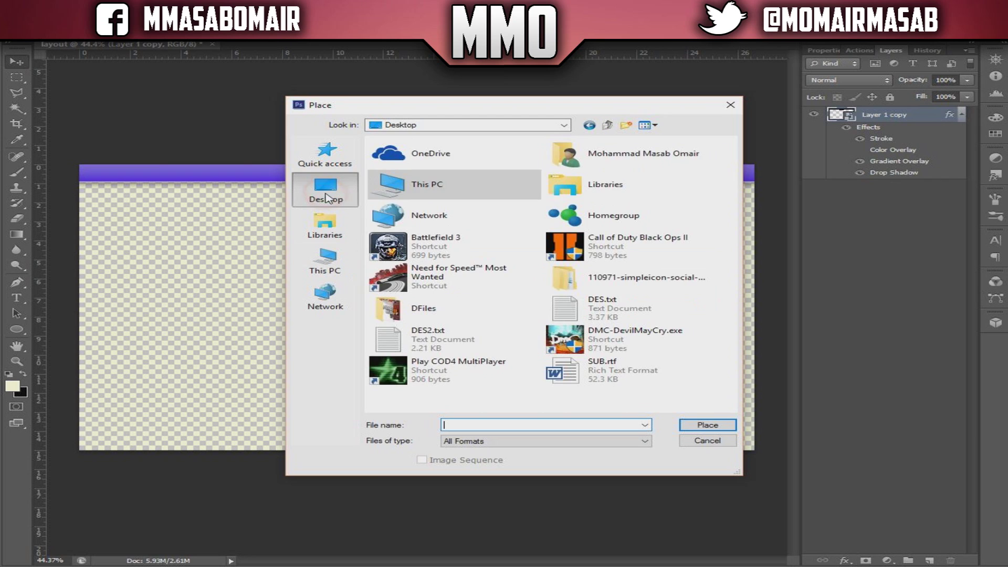
{"action": "left_click", "coordinate": [411, 314]}
{"action": "double_click", "coordinate": [411, 313]}
{"action": "left_click_drag", "start_coordinate": [735, 187], "coordinate": [741, 315]}
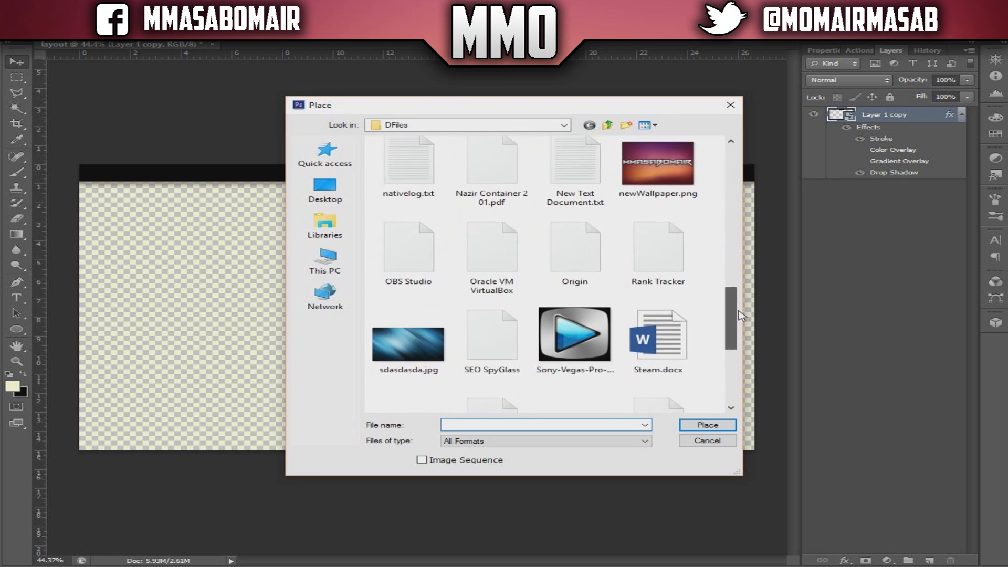
{"action": "left_click_drag", "start_coordinate": [740, 315], "coordinate": [740, 343]}
{"action": "left_click", "coordinate": [431, 246]}
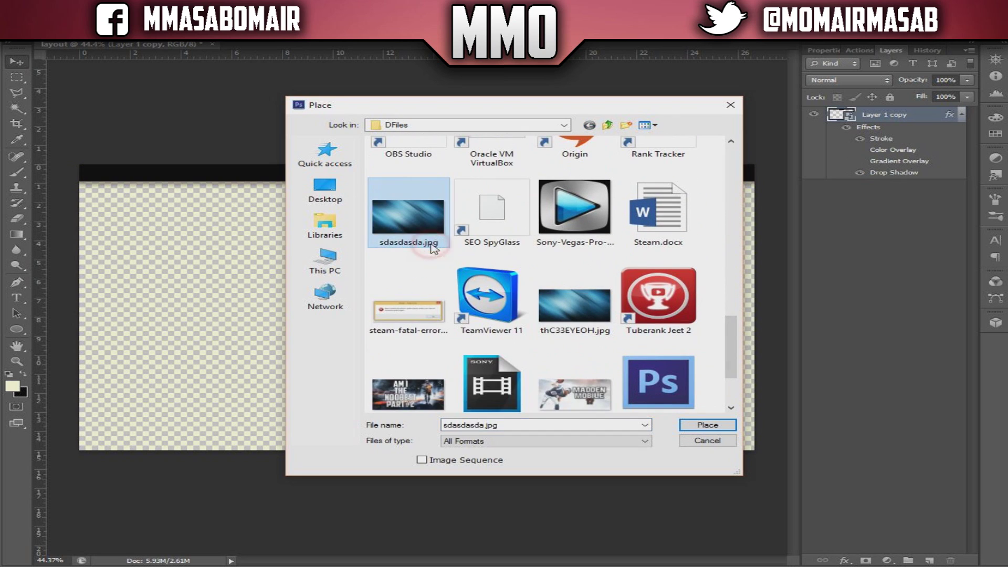
{"action": "left_click", "coordinate": [718, 426]}
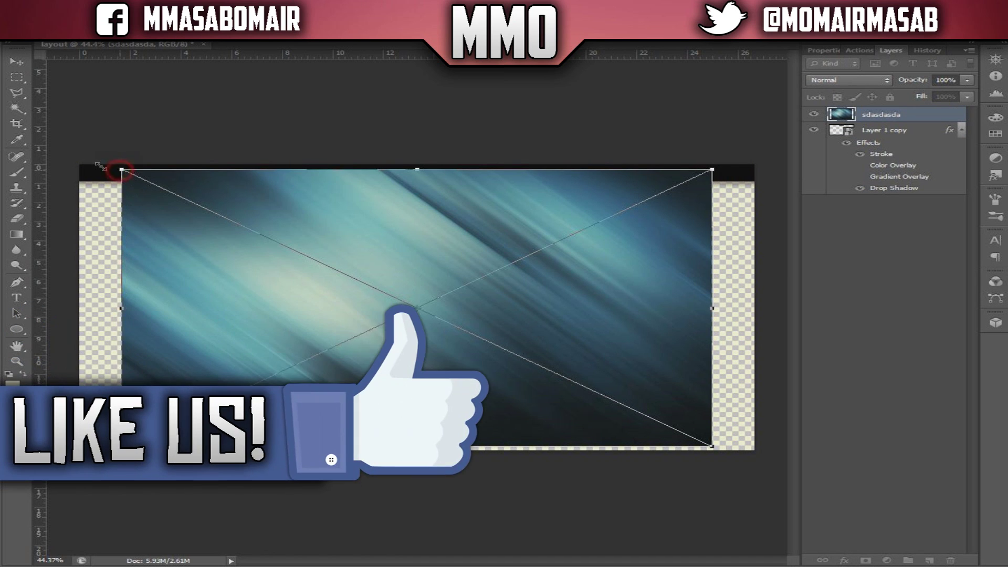
- Stretch the placed streaked image to cover the whole canvas and commit the transform
{"action": "left_click_drag", "start_coordinate": [120, 170], "coordinate": [61, 155]}
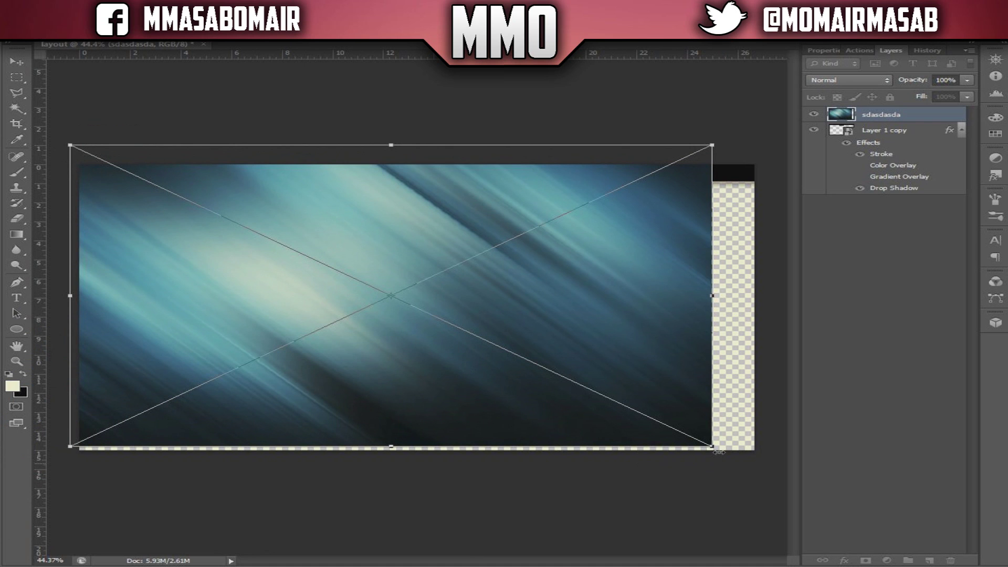
{"action": "left_click_drag", "start_coordinate": [709, 446], "coordinate": [782, 479]}
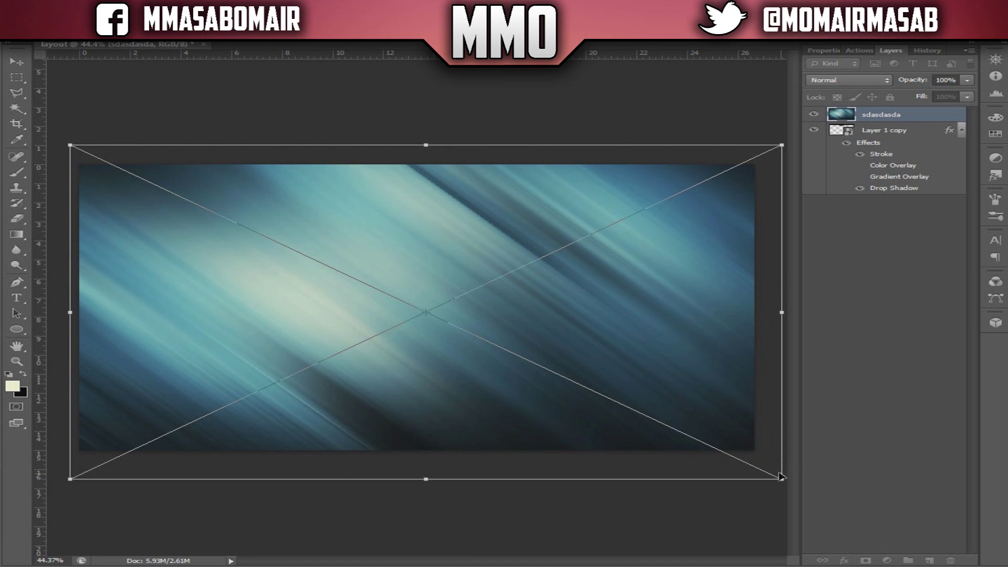
{"action": "key", "text": "Return"}
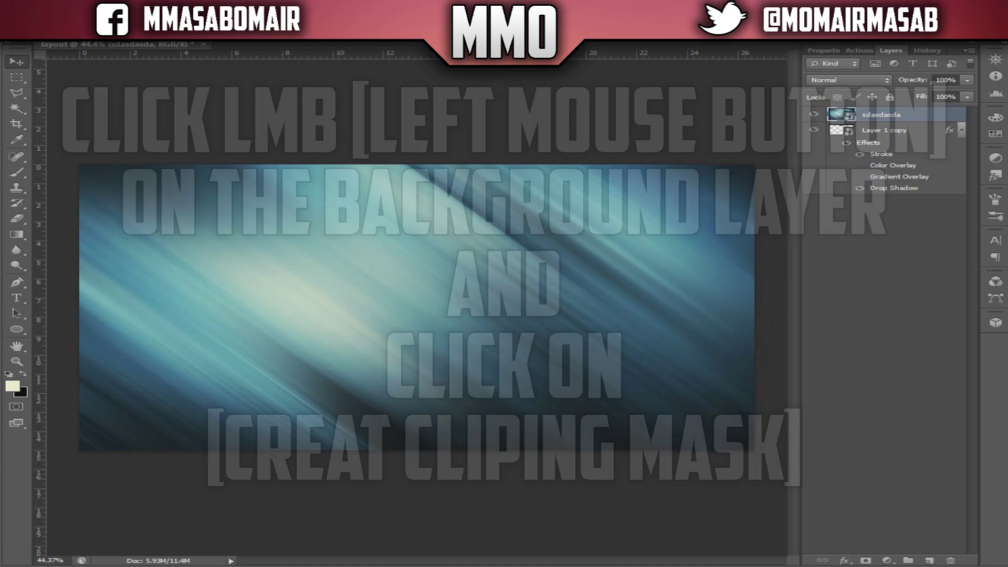
- Clip the streaked image to the notched banner shape and reposition it inside the bar
{"action": "right_click", "coordinate": [885, 111]}
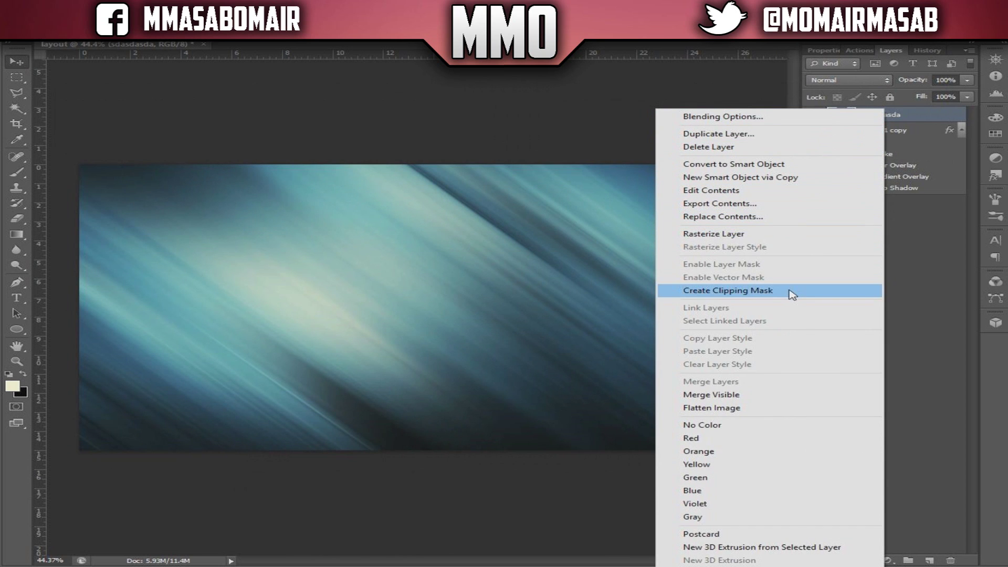
{"action": "left_click", "coordinate": [790, 295]}
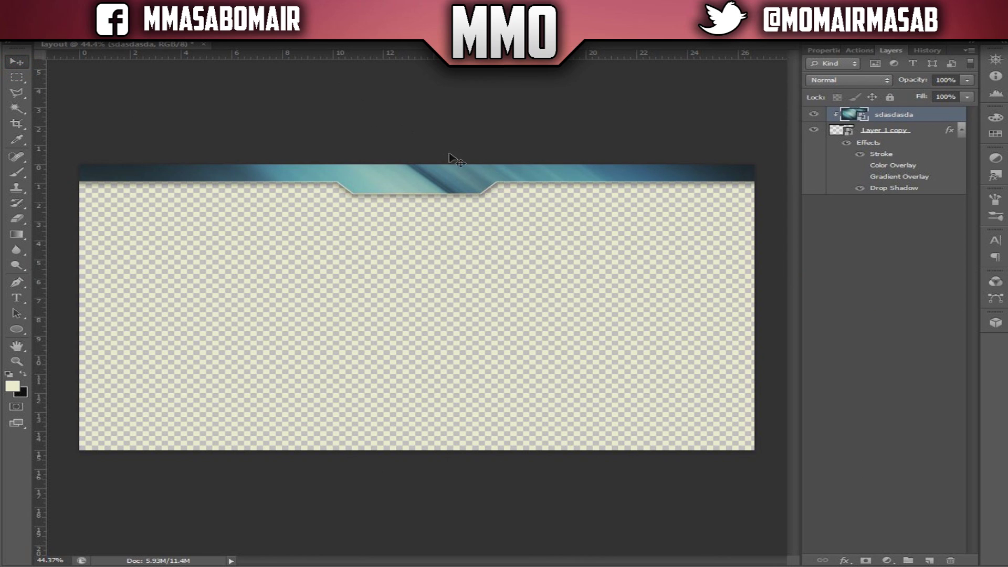
{"action": "left_click_drag", "start_coordinate": [446, 180], "coordinate": [410, 112]}
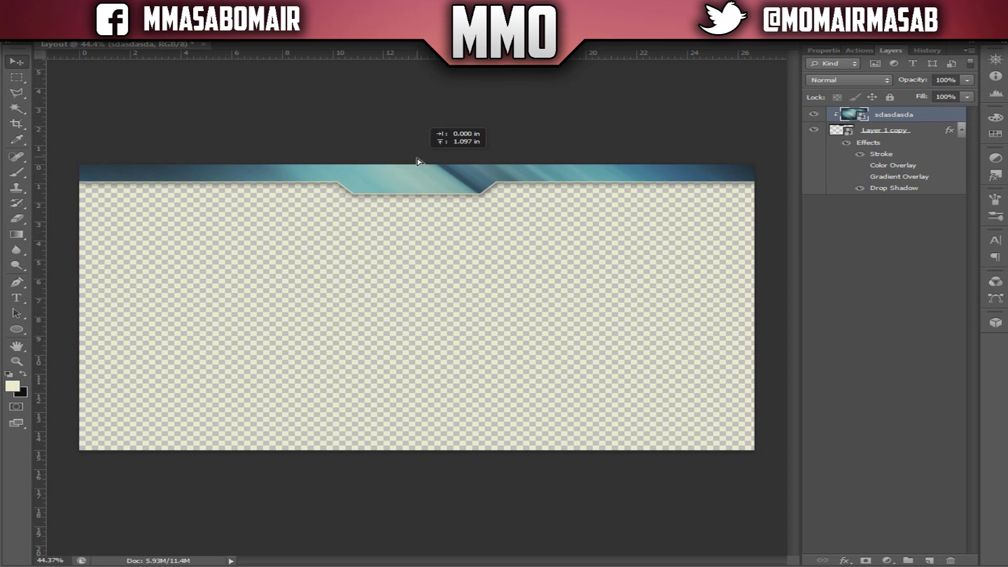
{"action": "left_click_drag", "start_coordinate": [410, 111], "coordinate": [418, 190]}
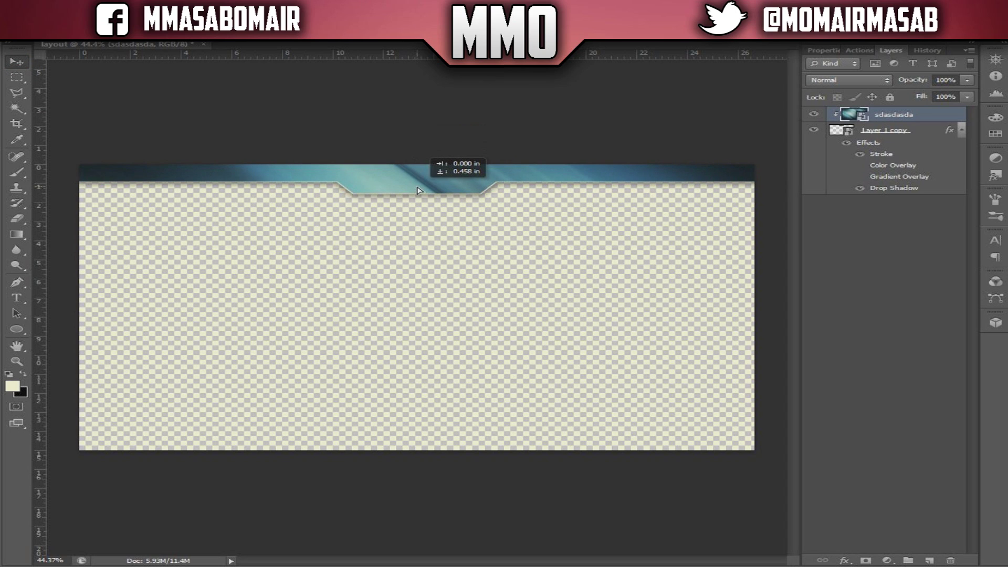
{"action": "mouse_move", "coordinate": [418, 193]}
{"action": "left_mouse_down"}
{"action": "mouse_move", "coordinate": [418, 208]}
{"action": "mouse_move", "coordinate": [419, 183]}
{"action": "left_mouse_up"}
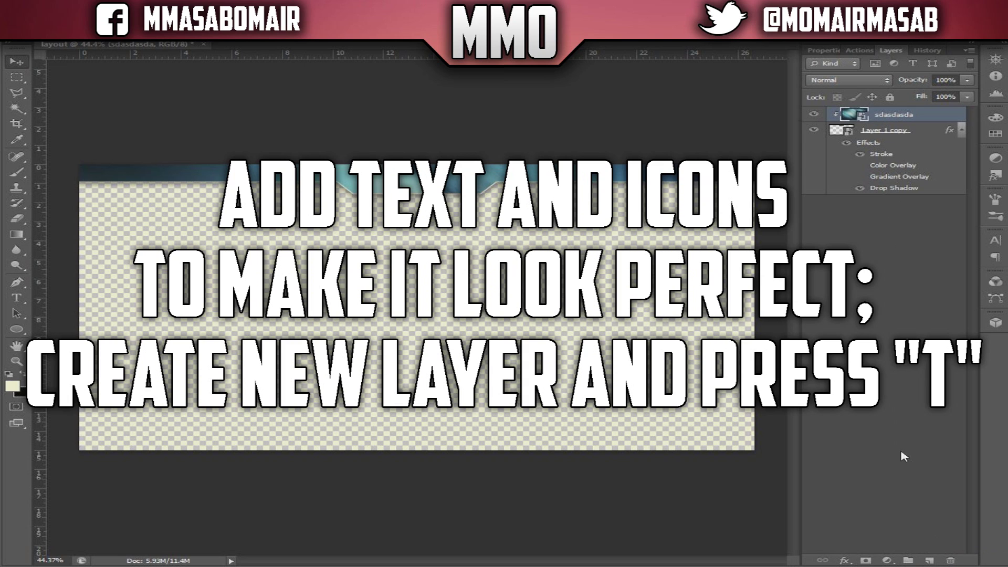
- Add SUBSCRIBE as text on a new layer and move it to the notch centre
{"action": "left_click", "coordinate": [928, 560]}
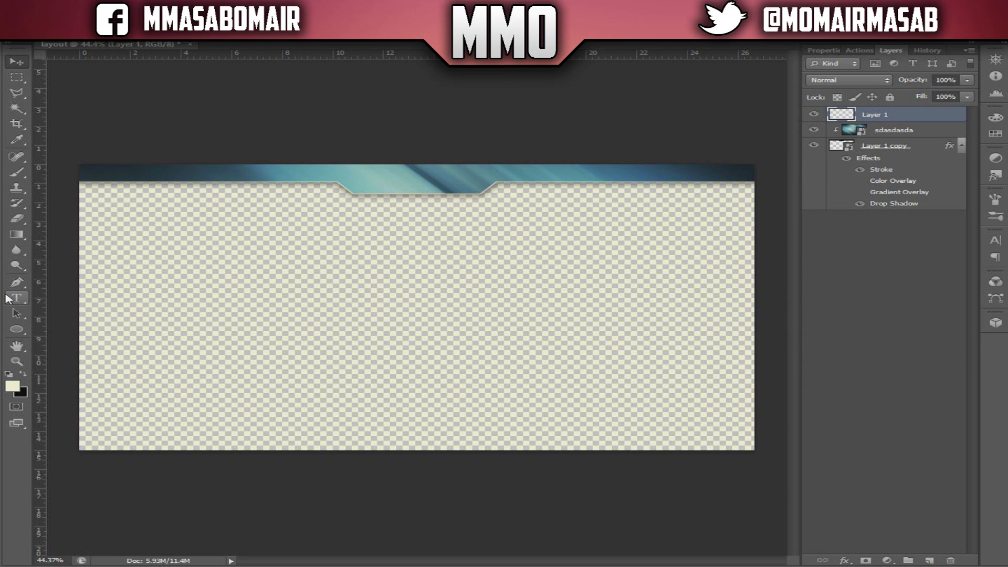
{"action": "key", "text": "t"}
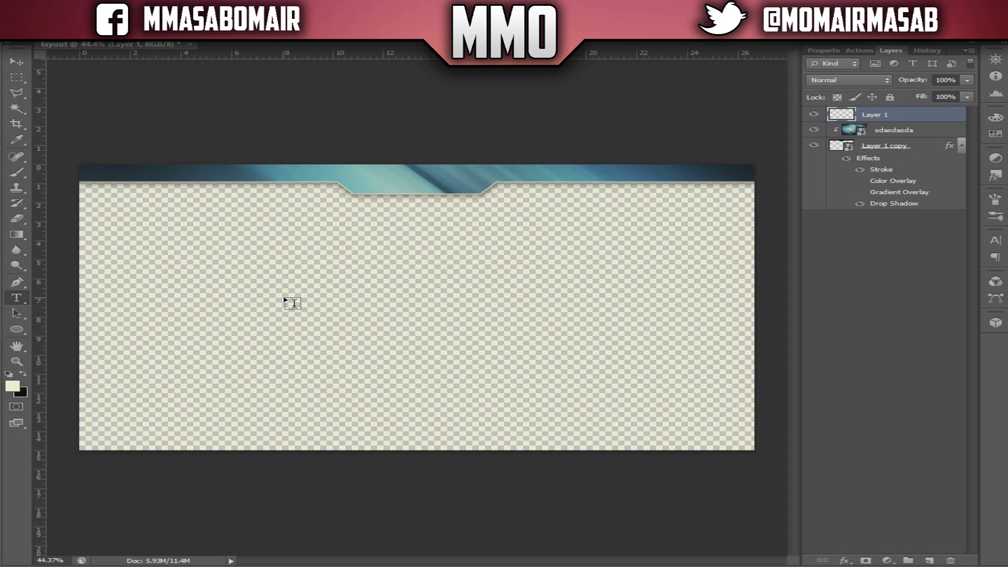
{"action": "left_click", "coordinate": [370, 179]}
{"action": "left_click_drag", "start_coordinate": [380, 193], "coordinate": [365, 207]}
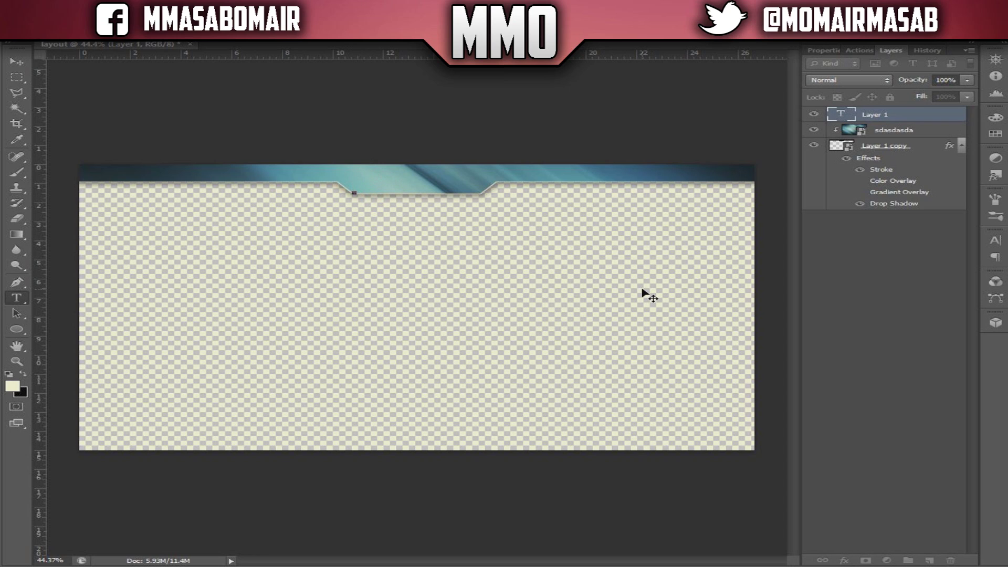
{"action": "type", "text": "SUBSCRIBE"}
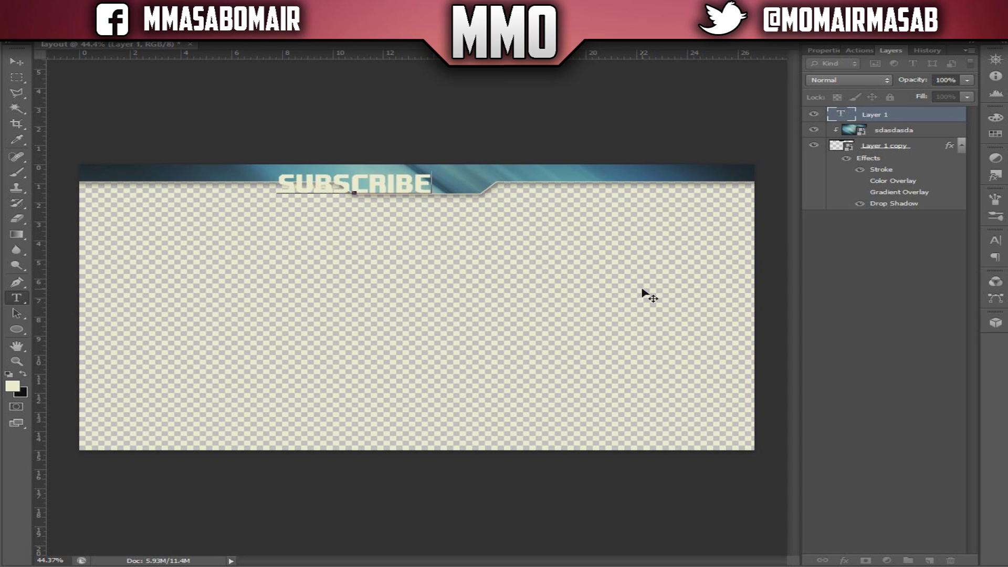
{"action": "key", "text": "ctrl+Return"}
{"action": "left_click", "coordinate": [17, 62]}
{"action": "left_click_drag", "start_coordinate": [406, 203], "coordinate": [464, 198]}
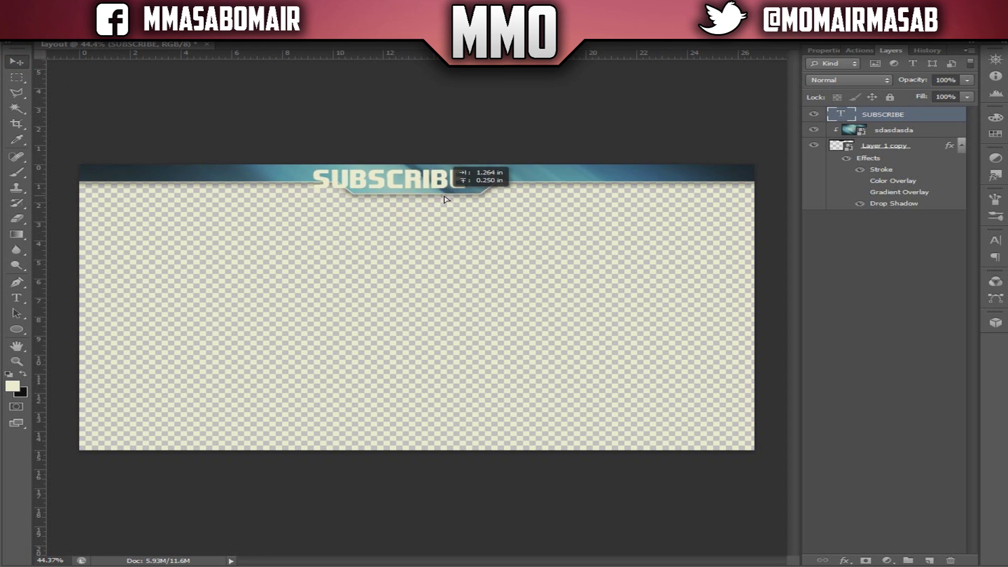
{"action": "left_click_drag", "start_coordinate": [463, 198], "coordinate": [454, 199]}
- Reduce the SUBSCRIBE font size and fine-tune its position in the notch
{"action": "left_click", "coordinate": [16, 297]}
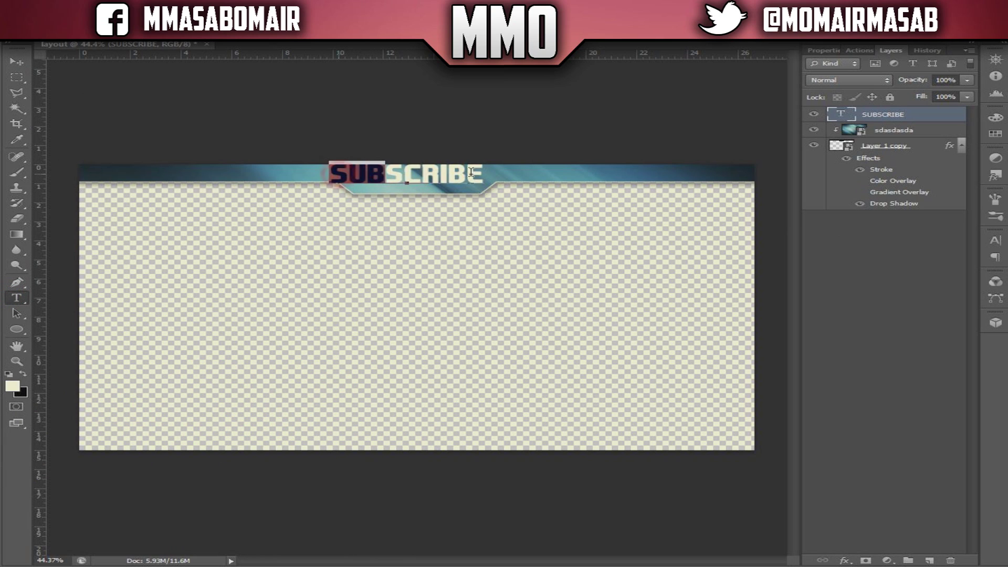
{"action": "left_click_drag", "start_coordinate": [332, 173], "coordinate": [483, 174]}
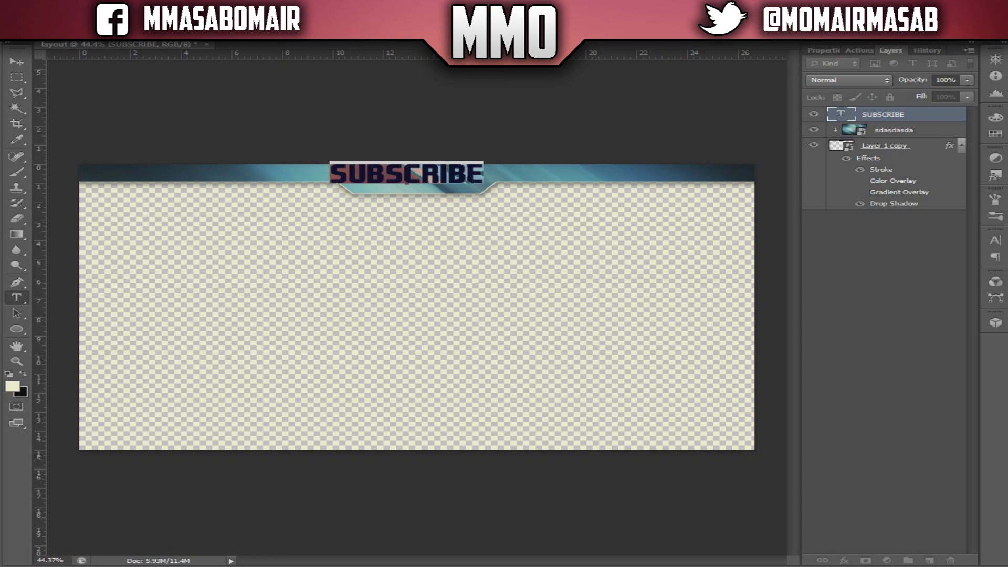
{"action": "key", "text": "ctrl+shift+comma"}
{"action": "key", "text": "ctrl+shift+comma"}
{"action": "key", "text": "ctrl+shift+comma"}
{"action": "left_click_drag", "start_coordinate": [442, 201], "coordinate": [452, 208]}
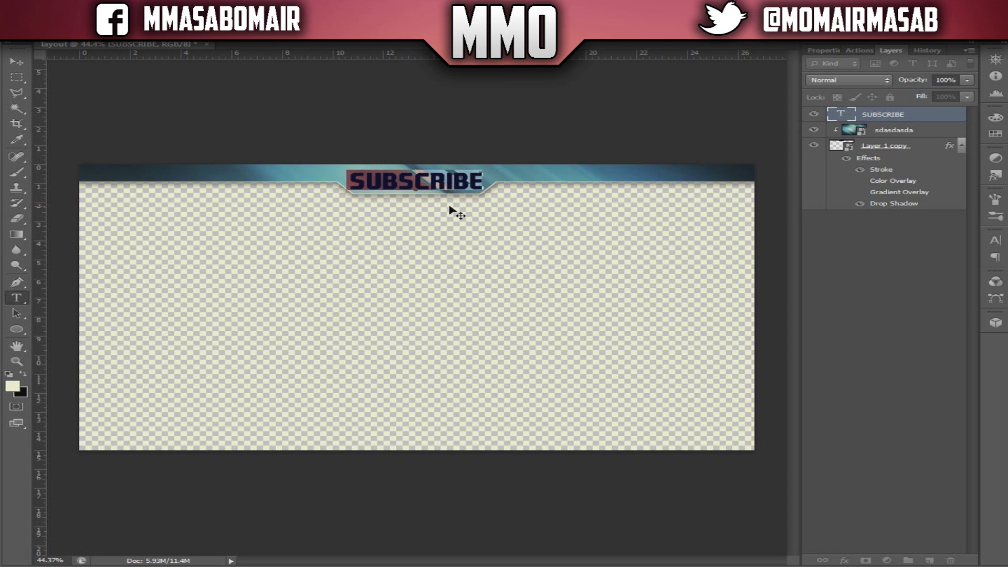
{"action": "left_click_drag", "start_coordinate": [449, 206], "coordinate": [450, 206]}
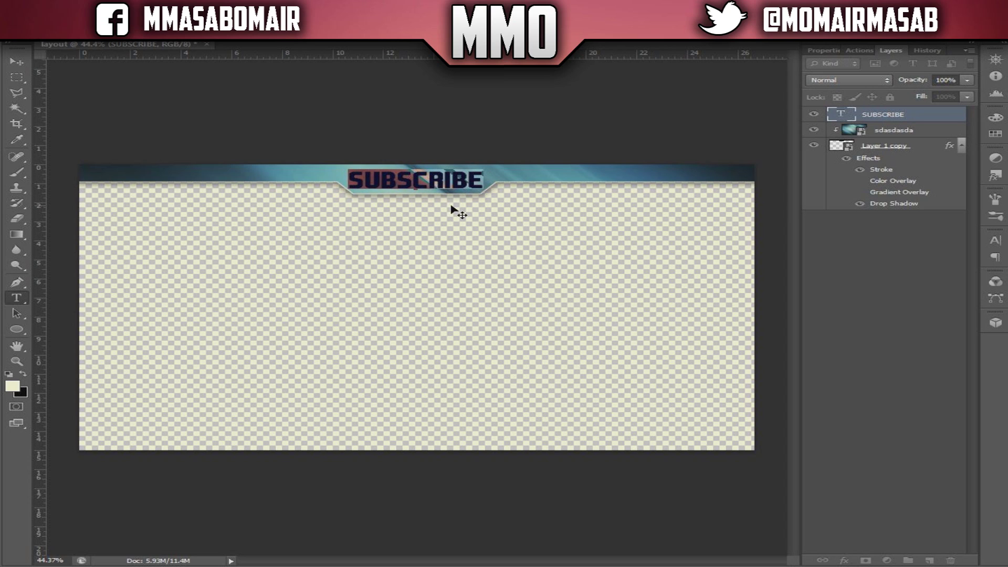
{"action": "key", "text": "ctrl+Return"}
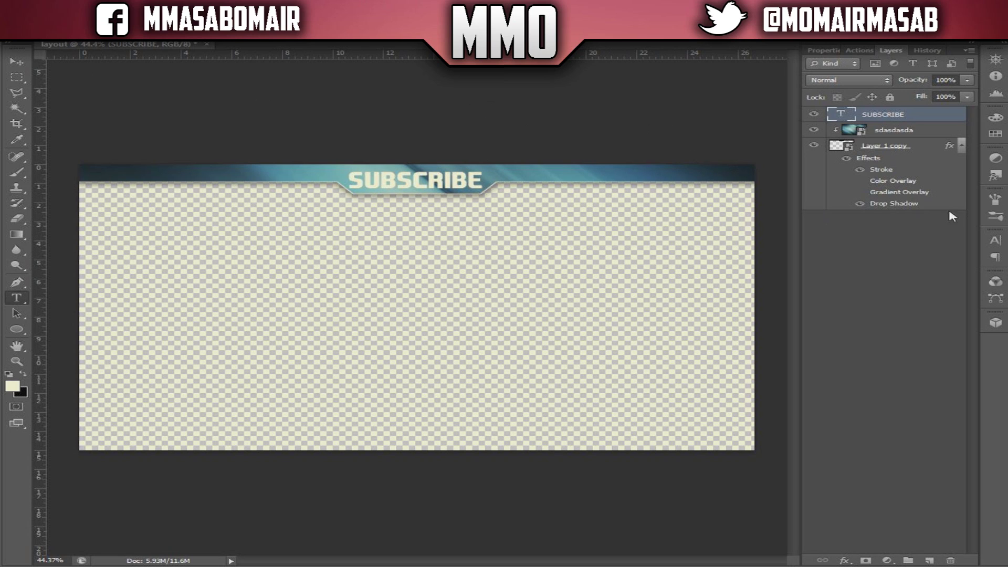
- Type the Facebook handle as text on a new layer at the bar's left
{"action": "left_click", "coordinate": [925, 560]}
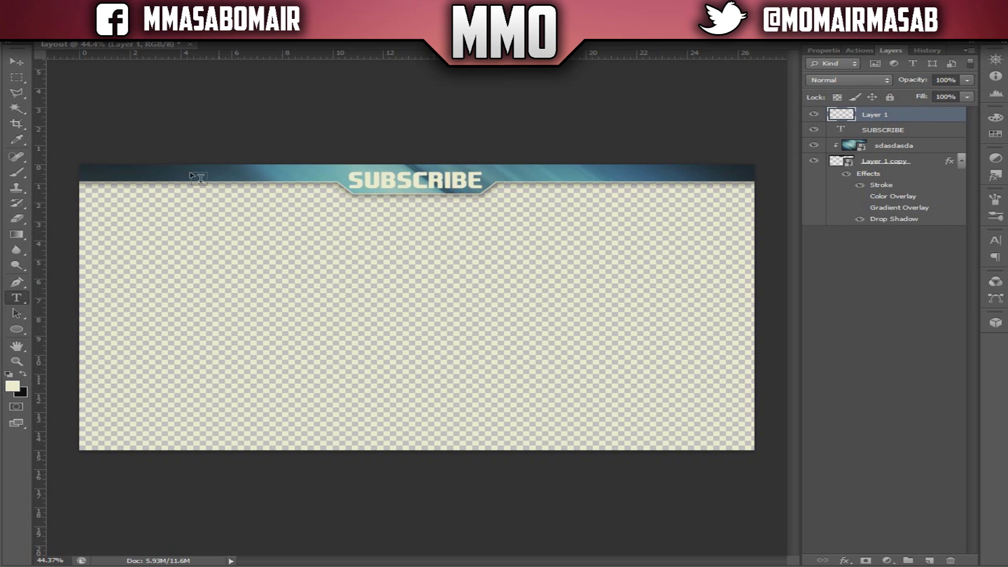
{"action": "left_click", "coordinate": [124, 175]}
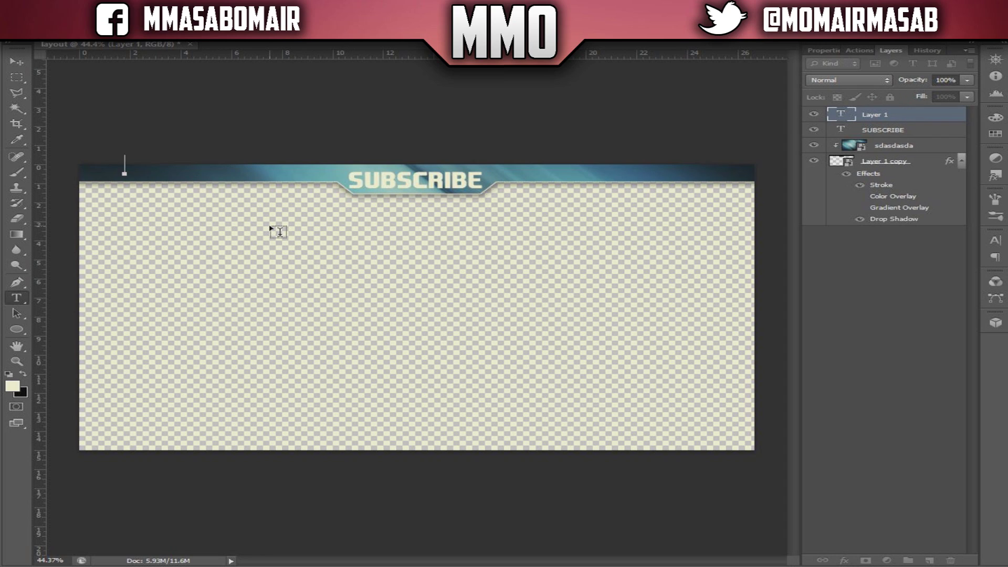
{"action": "type", "text": "ASABOM"}
{"action": "type", "text": "MASABOMAIR"}
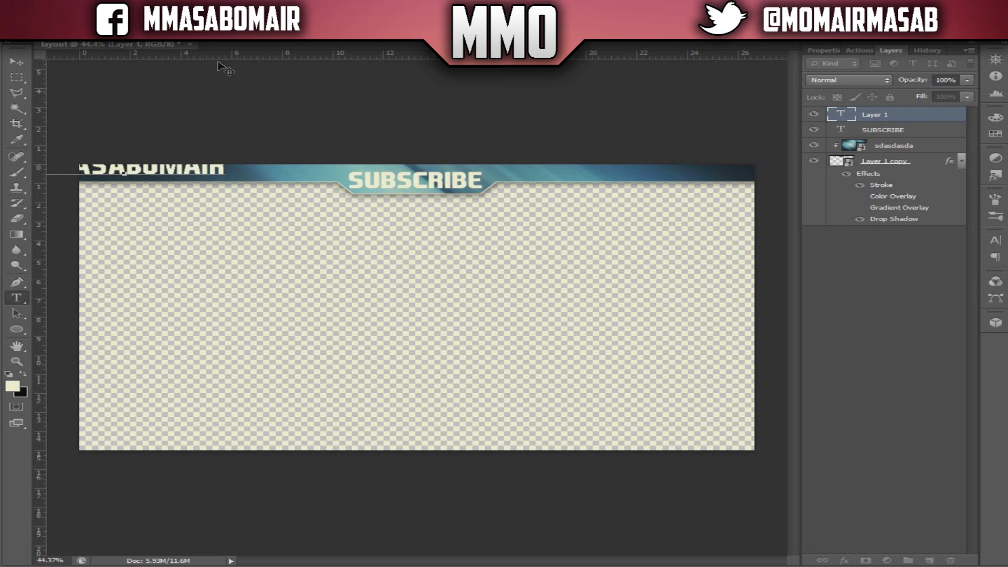
{"action": "left_click_drag", "start_coordinate": [243, 187], "coordinate": [342, 194]}
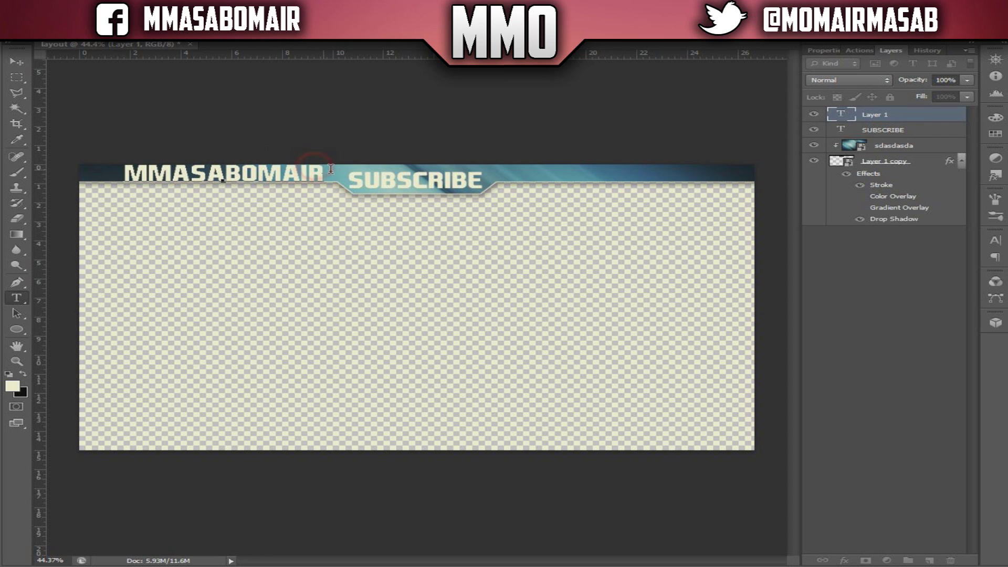
- Shrink the handle text's font size, nudge it into place and commit it
{"action": "left_click_drag", "start_coordinate": [322, 169], "coordinate": [119, 167]}
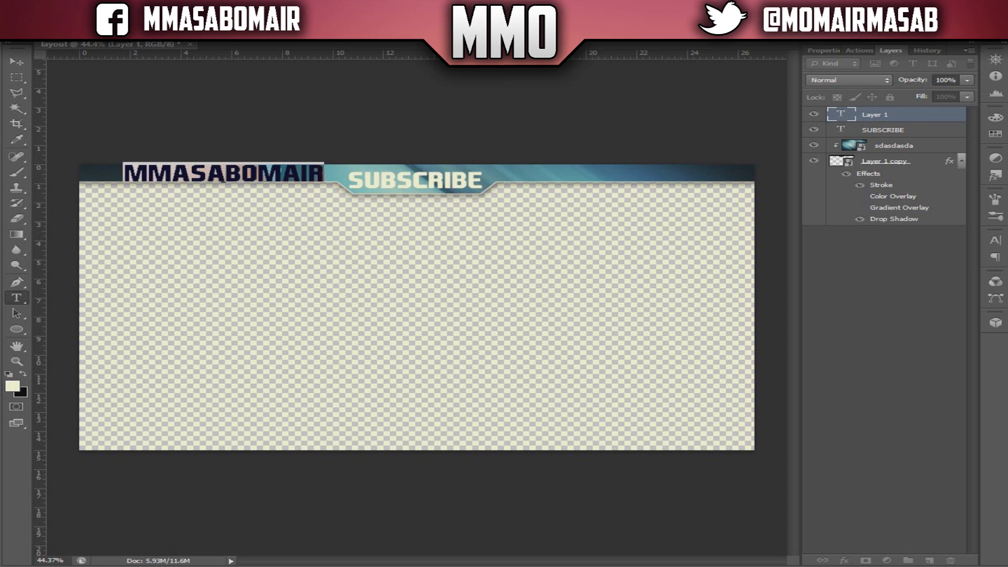
{"action": "key", "text": "ctrl+shift+comma"}
{"action": "key", "text": "ctrl+shift+comma"}
{"action": "key", "text": "ctrl+shift+comma"}
{"action": "key", "text": "ctrl+shift+comma"}
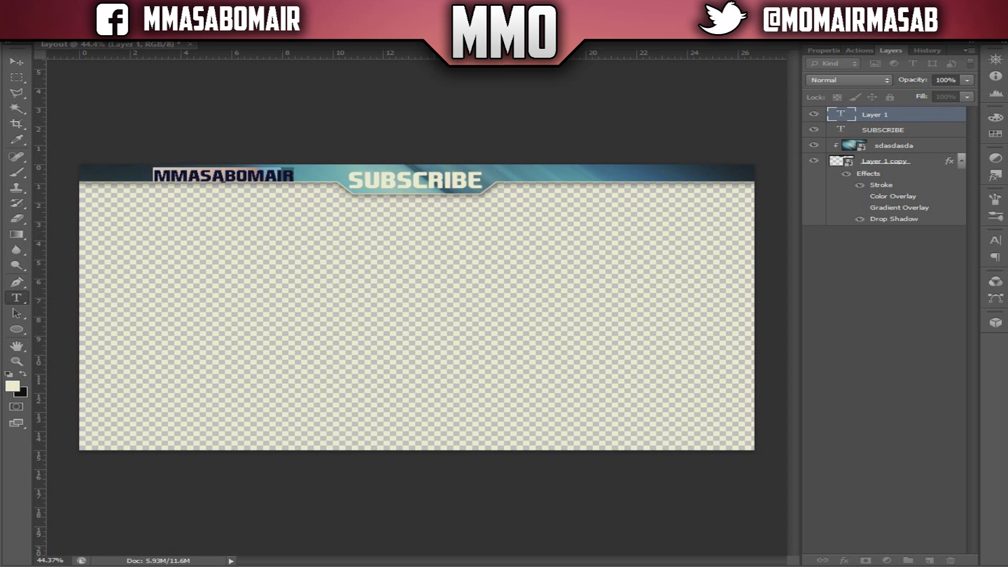
{"action": "left_click_drag", "start_coordinate": [279, 195], "coordinate": [282, 192]}
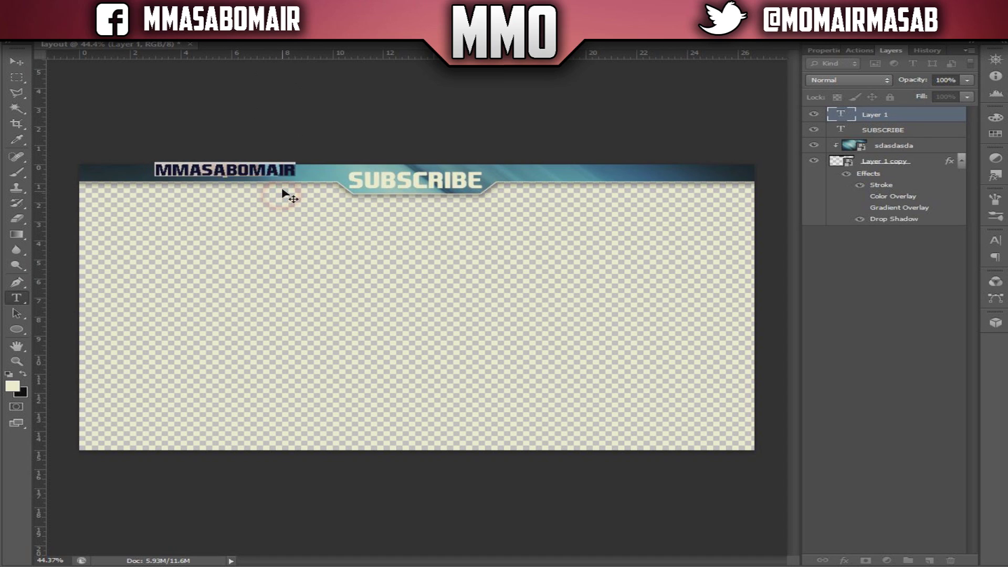
{"action": "left_click_drag", "start_coordinate": [282, 193], "coordinate": [276, 194]}
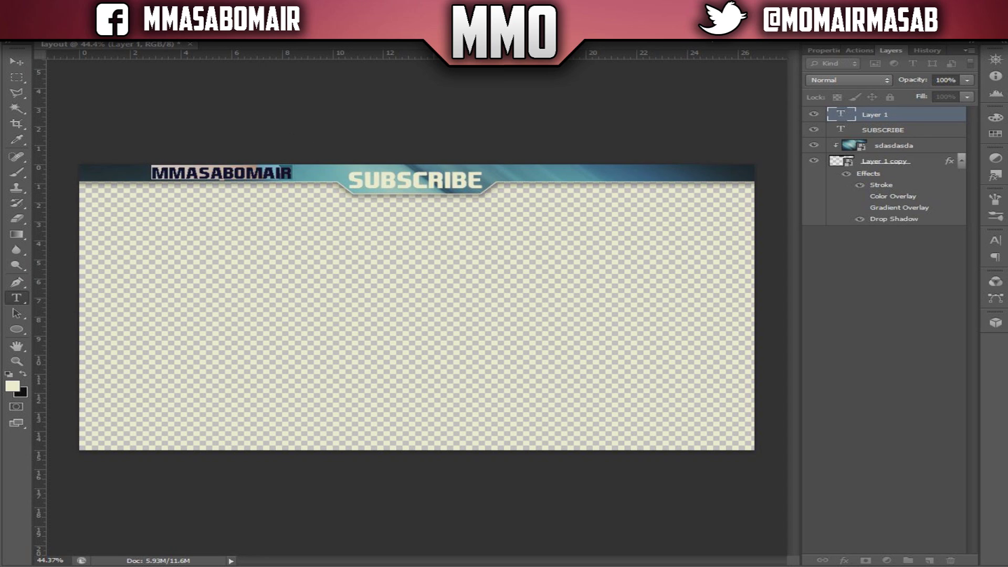
{"action": "key", "text": "ctrl+Return"}
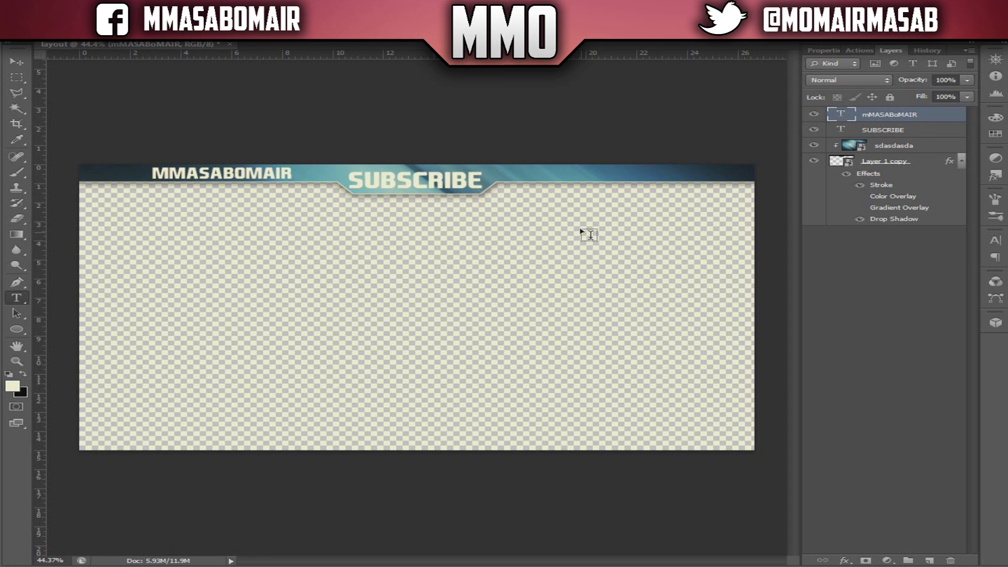
- Type the Twitter handle on the bar's right side, trim extra spaces, and commit it
{"action": "left_click", "coordinate": [581, 174]}
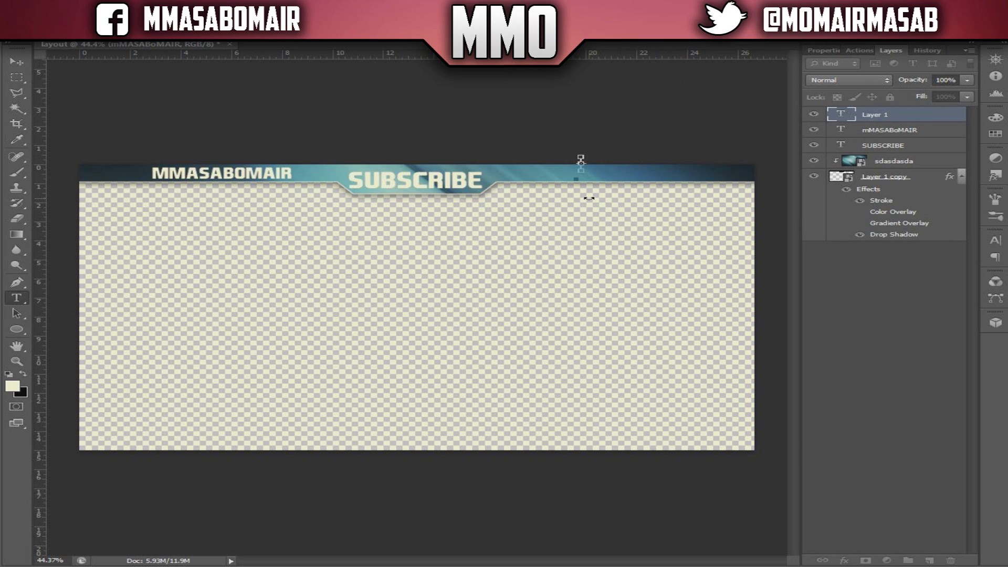
{"action": "type", "text": "MOMAIRMASAB"}
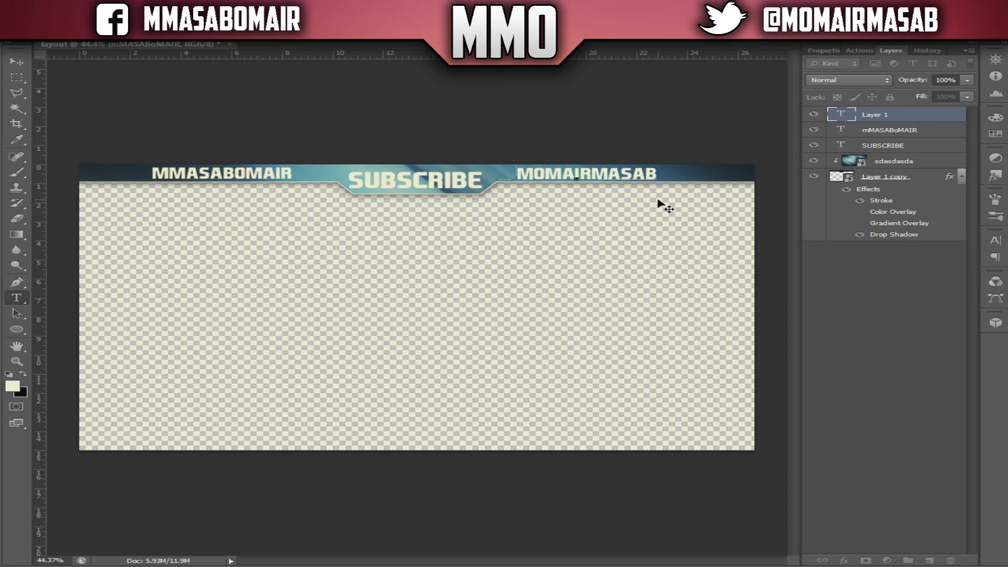
{"action": "key", "text": "BackSpace"}
{"action": "key", "text": "BackSpace"}
{"action": "key", "text": "BackSpace"}
{"action": "key", "text": "BackSpace"}
{"action": "key", "text": "BackSpace"}
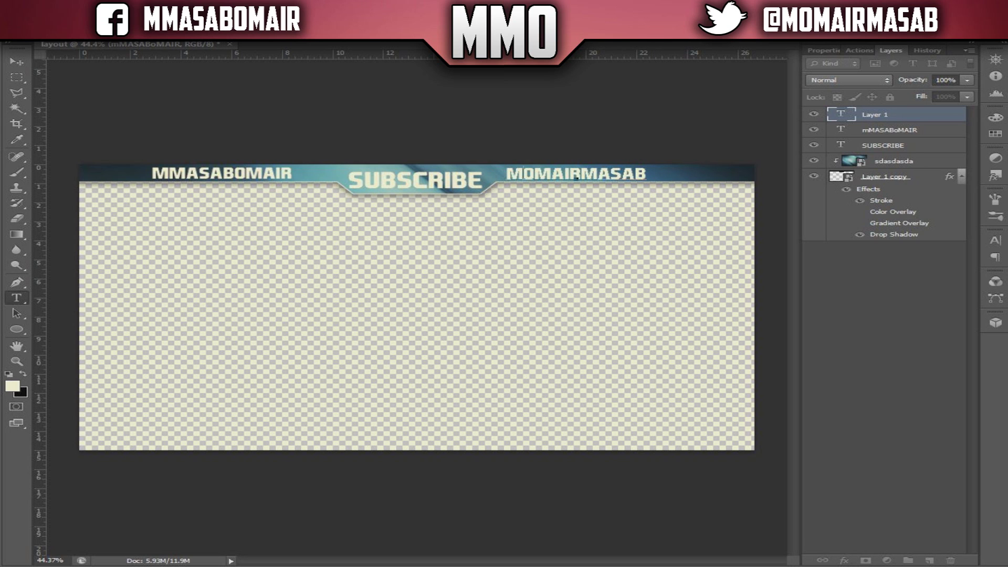
{"action": "left_click", "coordinate": [111, 124]}
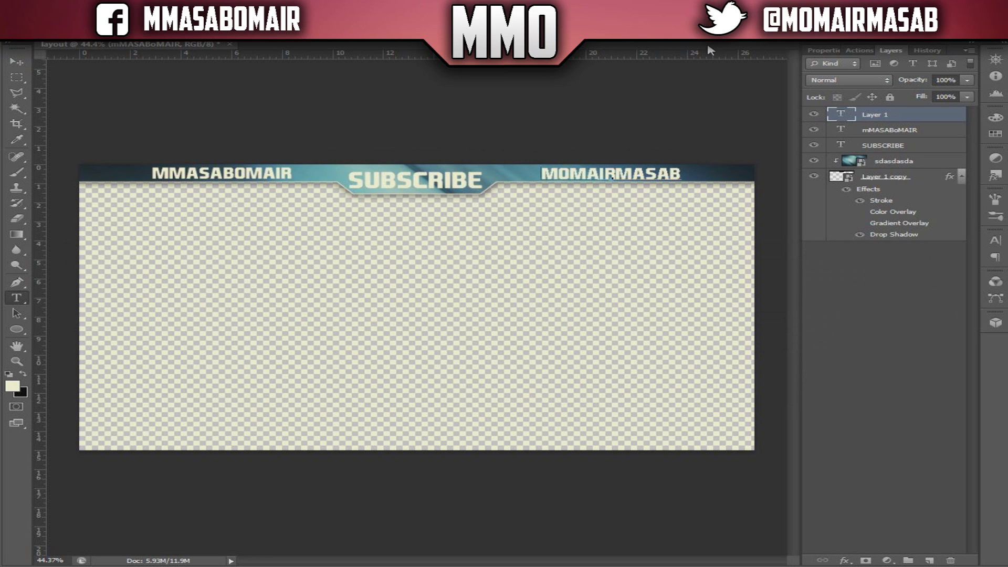
{"action": "key", "text": "ctrl+Return"}
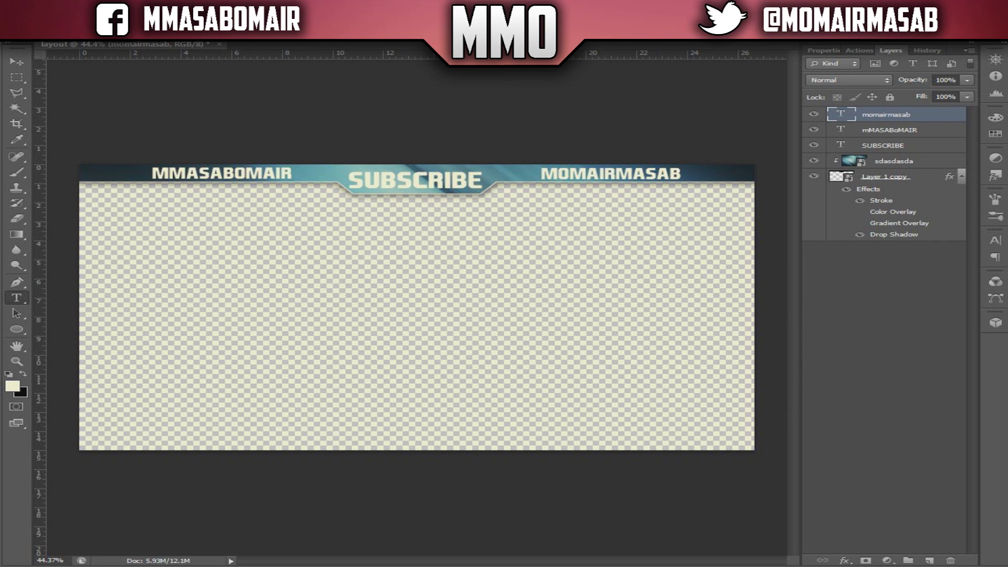
{"action": "left_click", "coordinate": [43, 33]}
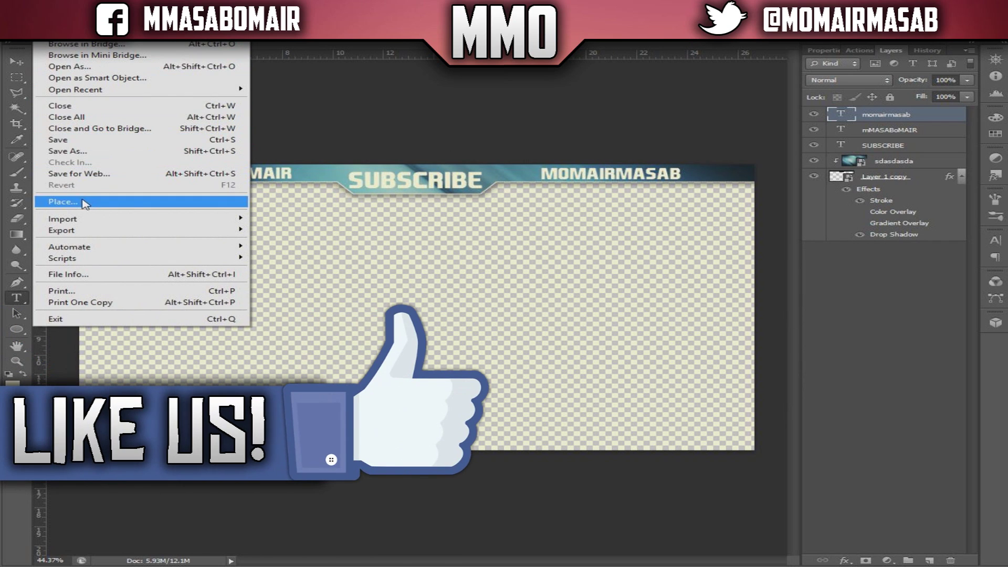
- Place facebook-logo.png from Desktop > 110971-simpleicon-social-media > png into the document
{"action": "left_click", "coordinate": [84, 203]}
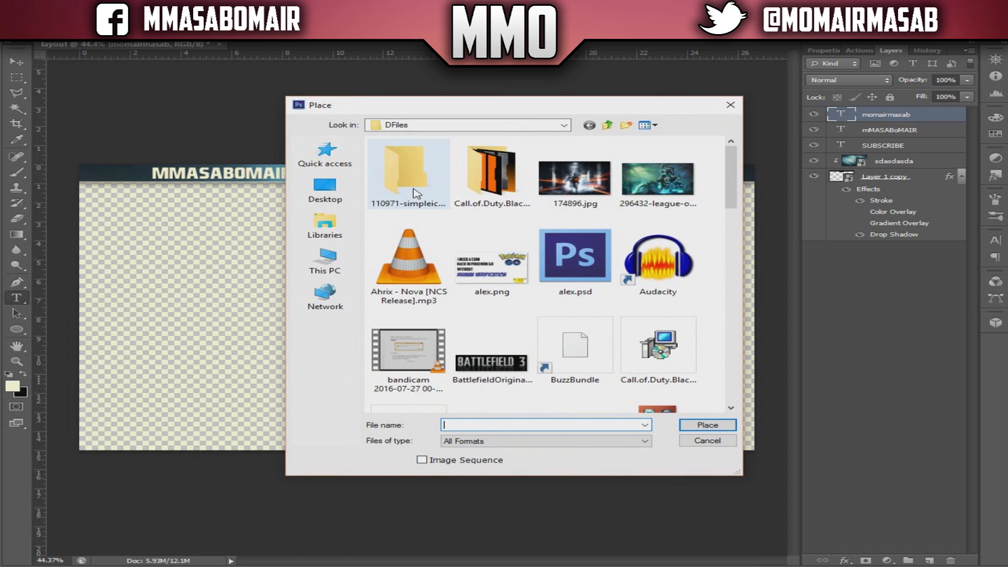
{"action": "double_click", "coordinate": [415, 193]}
{"action": "left_click", "coordinate": [599, 441]}
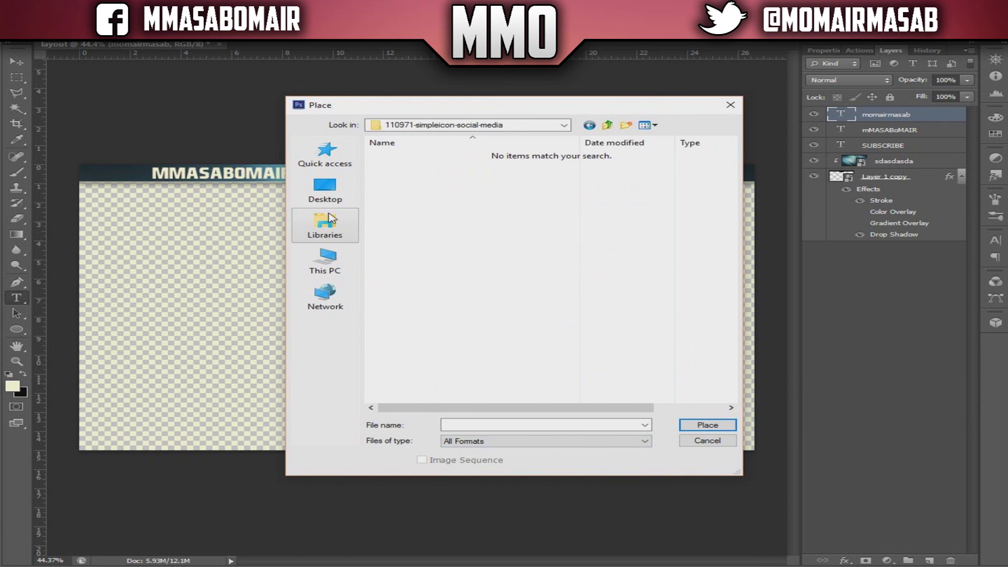
{"action": "left_click", "coordinate": [329, 218]}
{"action": "left_click", "coordinate": [328, 190]}
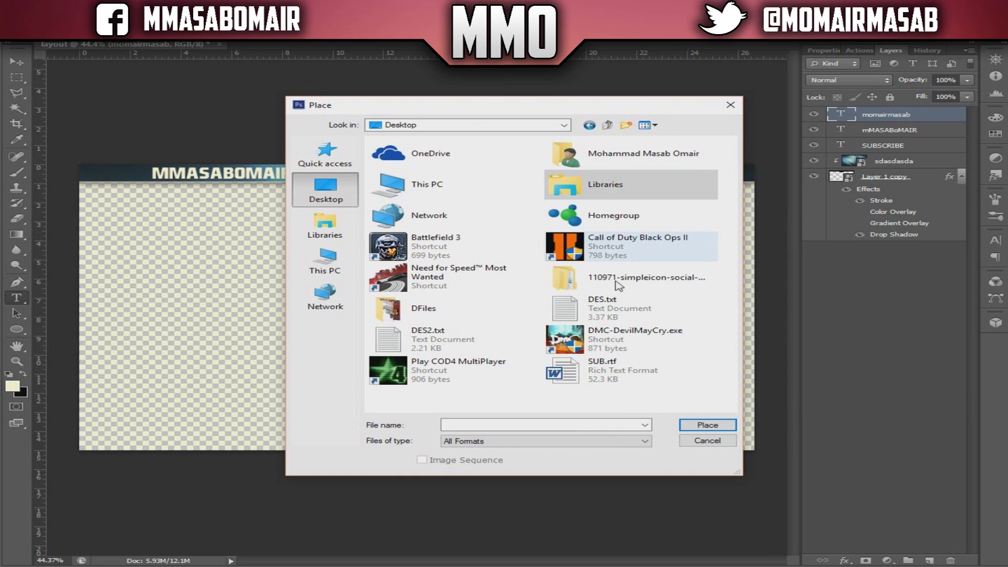
{"action": "double_click", "coordinate": [620, 284]}
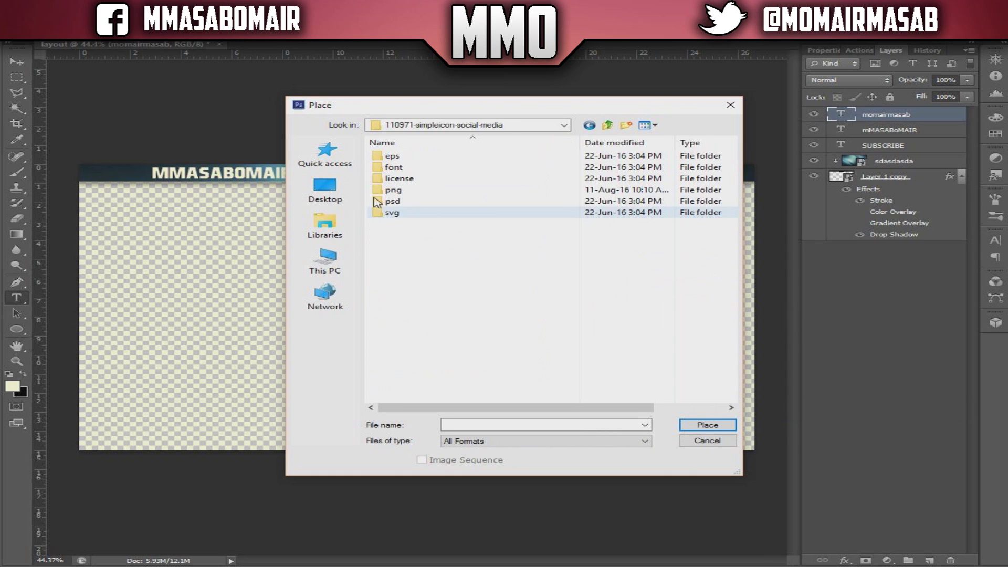
{"action": "double_click", "coordinate": [383, 191]}
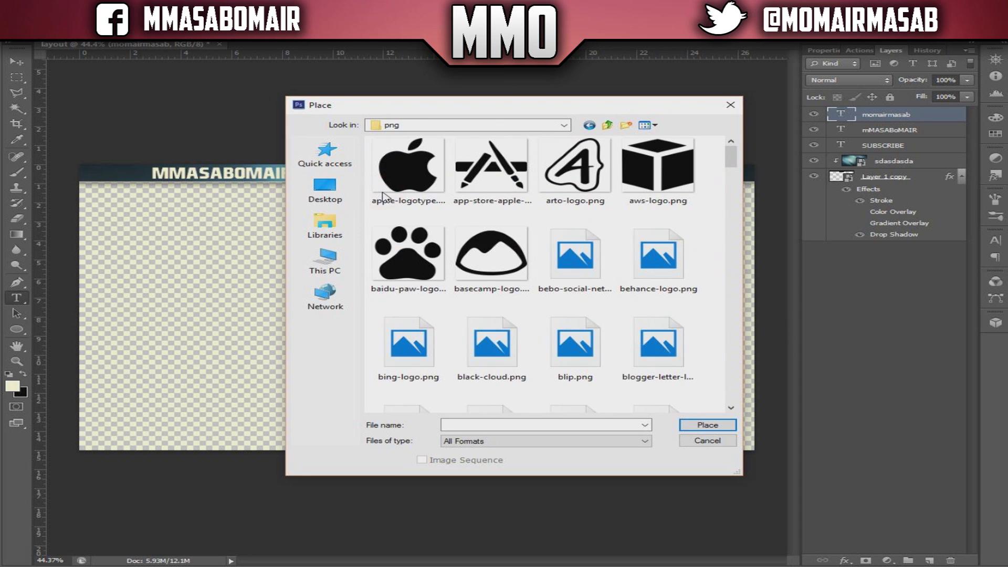
{"action": "left_click_drag", "start_coordinate": [728, 154], "coordinate": [731, 175]}
{"action": "left_click", "coordinate": [522, 425]}
{"action": "type", "text": "facebook"}
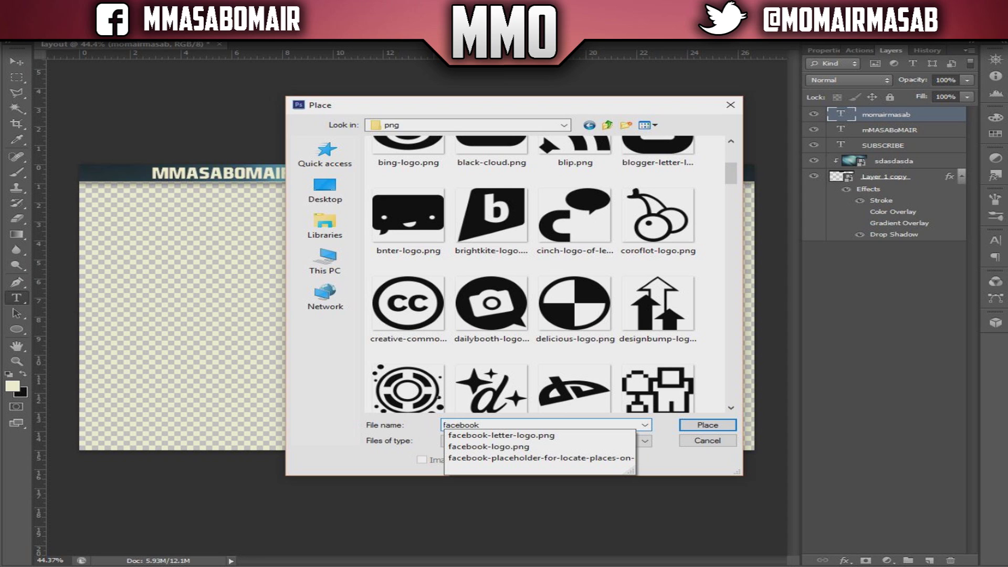
{"action": "left_click", "coordinate": [511, 447]}
{"action": "left_click", "coordinate": [698, 424]}
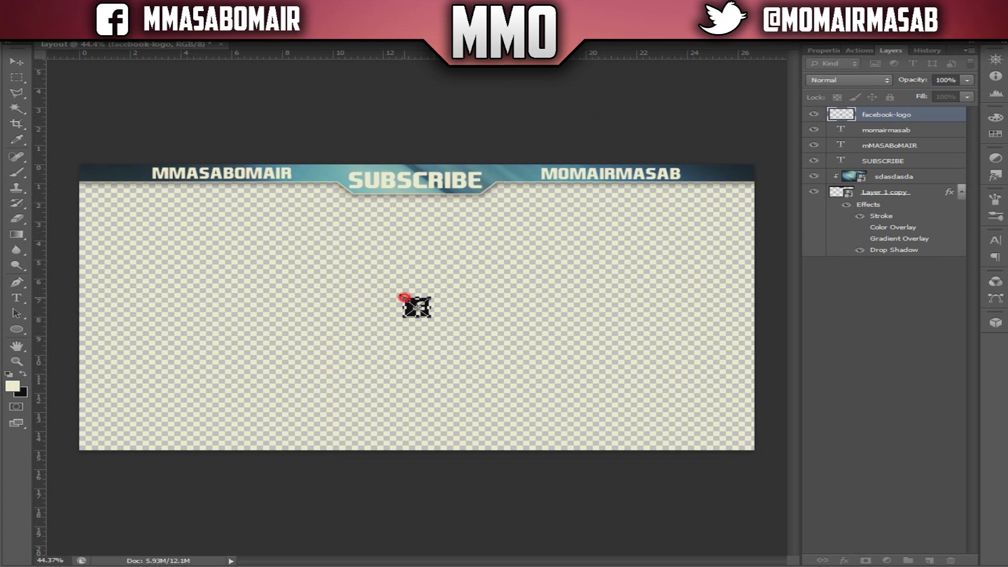
- Commit the Facebook logo and move it to the bar's left, beside the handle text
{"action": "left_click_drag", "start_coordinate": [403, 298], "coordinate": [402, 296]}
{"action": "key", "text": "Return"}
{"action": "key", "text": "t"}
{"action": "scroll", "coordinate": [369, 363], "scroll_direction": "up", "scroll_amount": 2}
{"action": "scroll", "coordinate": [369, 364], "scroll_direction": "up", "scroll_amount": 1}
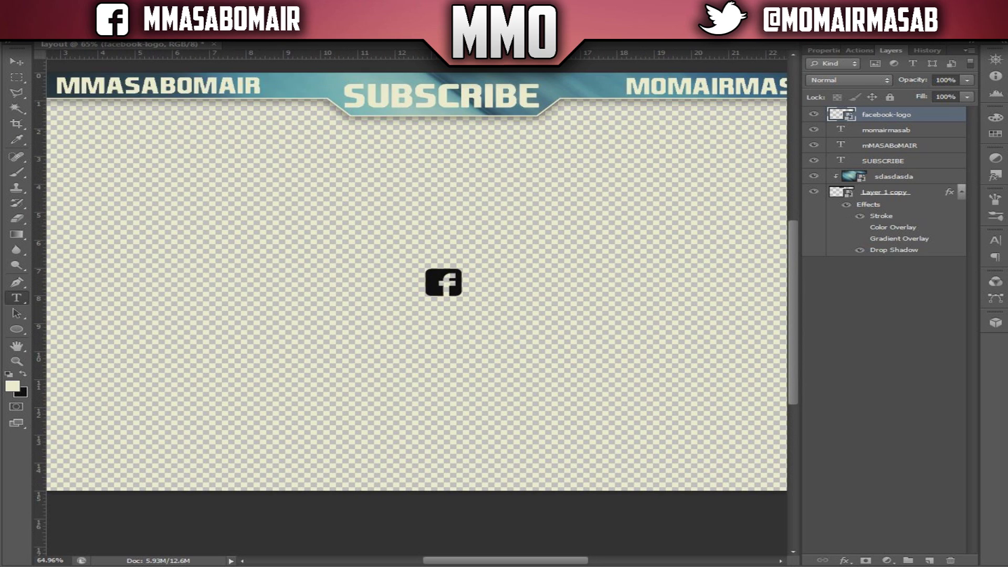
{"action": "left_click", "coordinate": [16, 61]}
{"action": "mouse_move", "coordinate": [428, 279]}
{"action": "left_mouse_down"}
{"action": "mouse_move", "coordinate": [47, 89]}
{"action": "mouse_move", "coordinate": [119, 85]}
{"action": "left_mouse_up"}
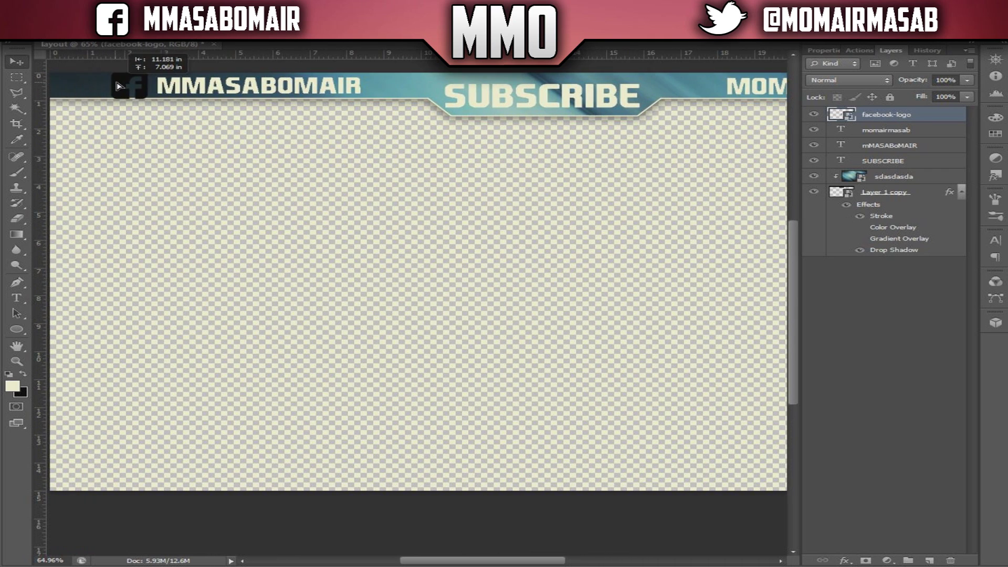
{"action": "left_click_drag", "start_coordinate": [119, 85], "coordinate": [114, 86]}
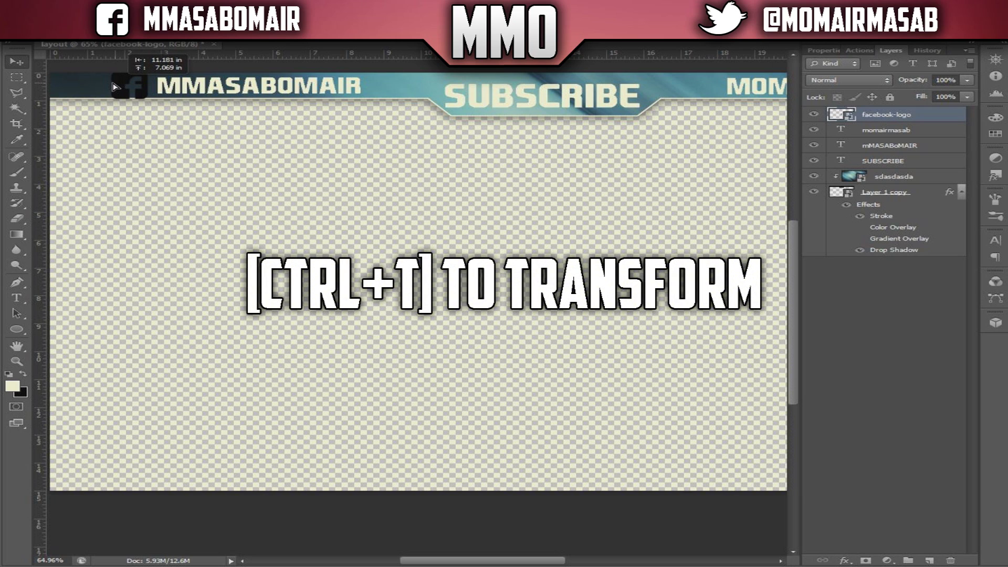
{"action": "left_click_drag", "start_coordinate": [114, 86], "coordinate": [116, 86]}
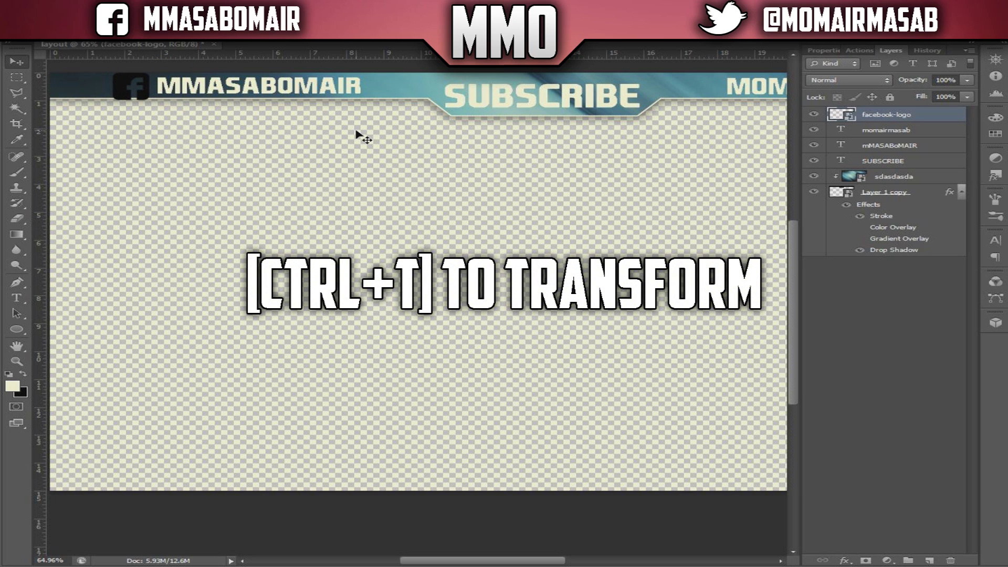
- Scale the Facebook logo down to fit the bar height and nudge it into place
{"action": "key", "text": "ctrl+t"}
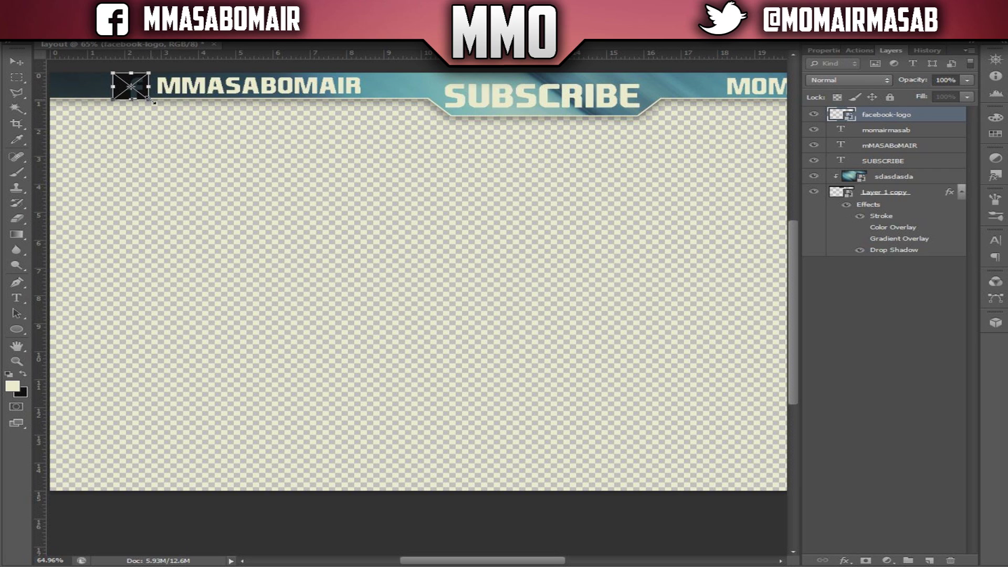
{"action": "left_click_drag", "start_coordinate": [150, 100], "coordinate": [141, 94]}
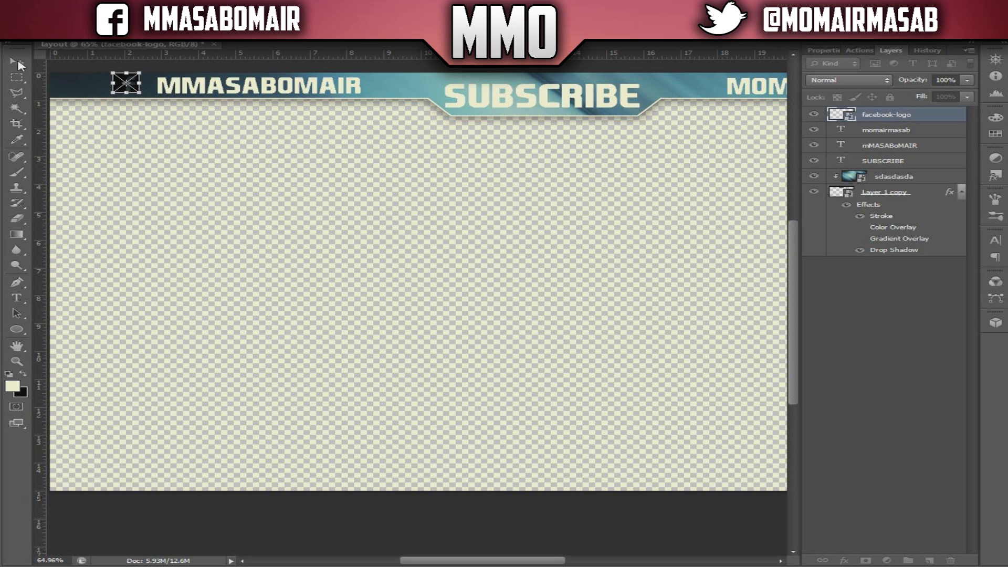
{"action": "left_click", "coordinate": [17, 61]}
{"action": "left_click", "coordinate": [443, 208]}
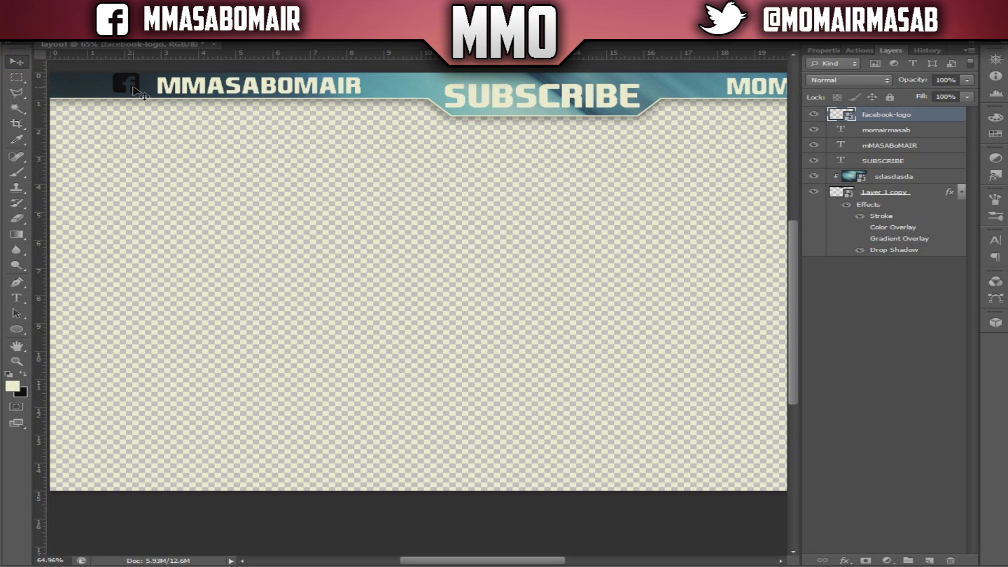
{"action": "left_click_drag", "start_coordinate": [135, 90], "coordinate": [143, 91]}
- Give the facebook-logo layer a white (#ffffff) Color Overlay through Blending Options
{"action": "right_click", "coordinate": [914, 120]}
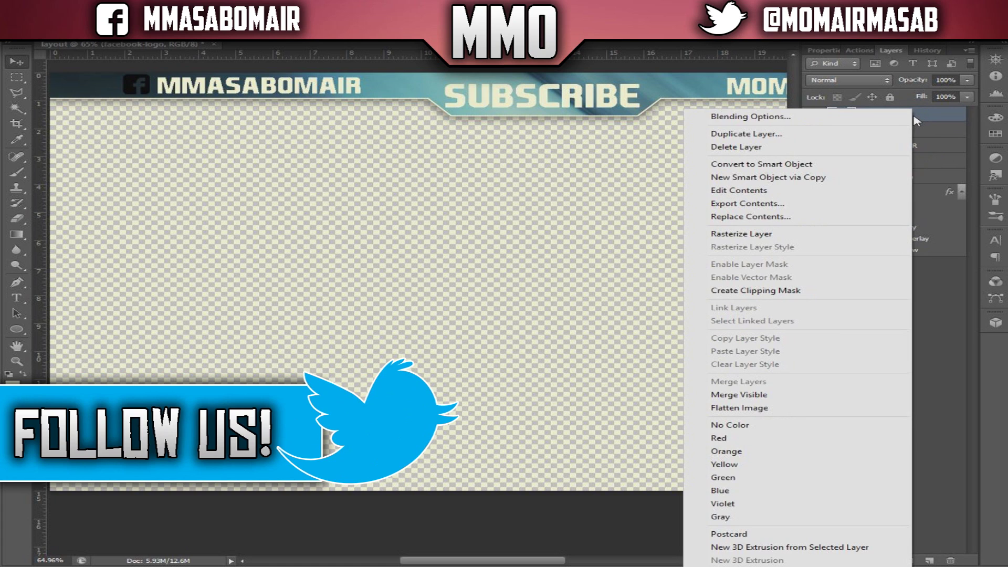
{"action": "left_click", "coordinate": [842, 117]}
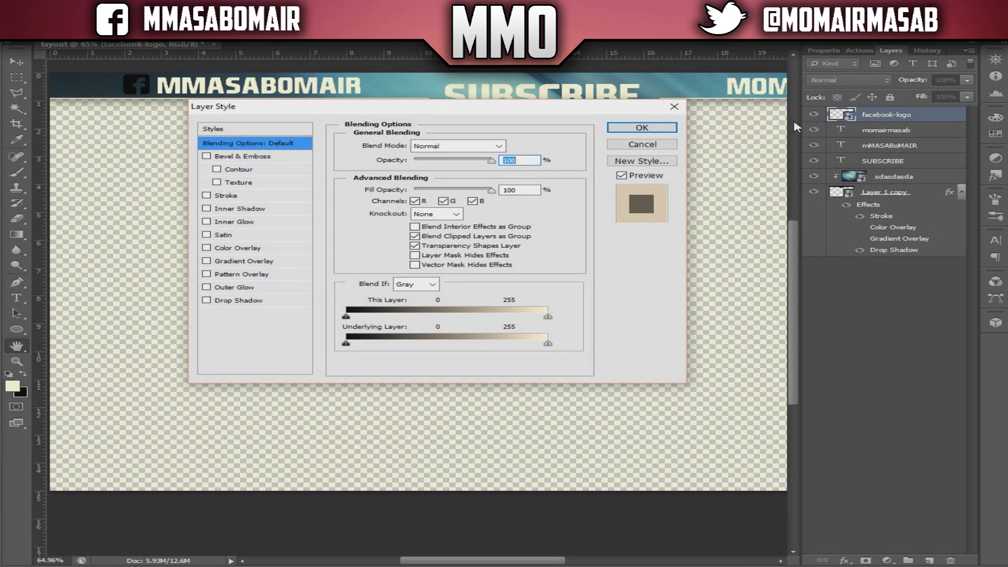
{"action": "left_click", "coordinate": [206, 247]}
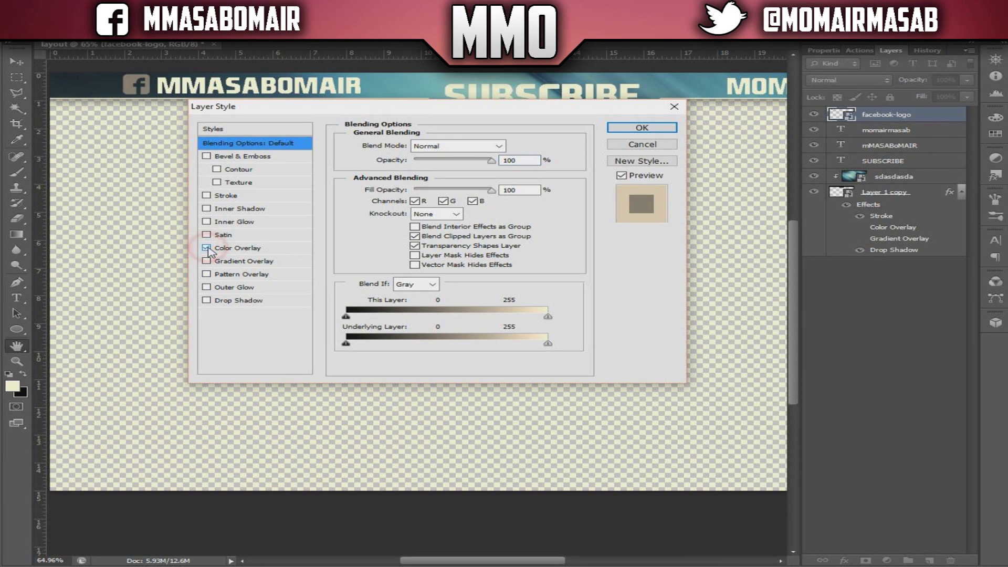
{"action": "left_click", "coordinate": [237, 248]}
{"action": "left_click", "coordinate": [513, 146]}
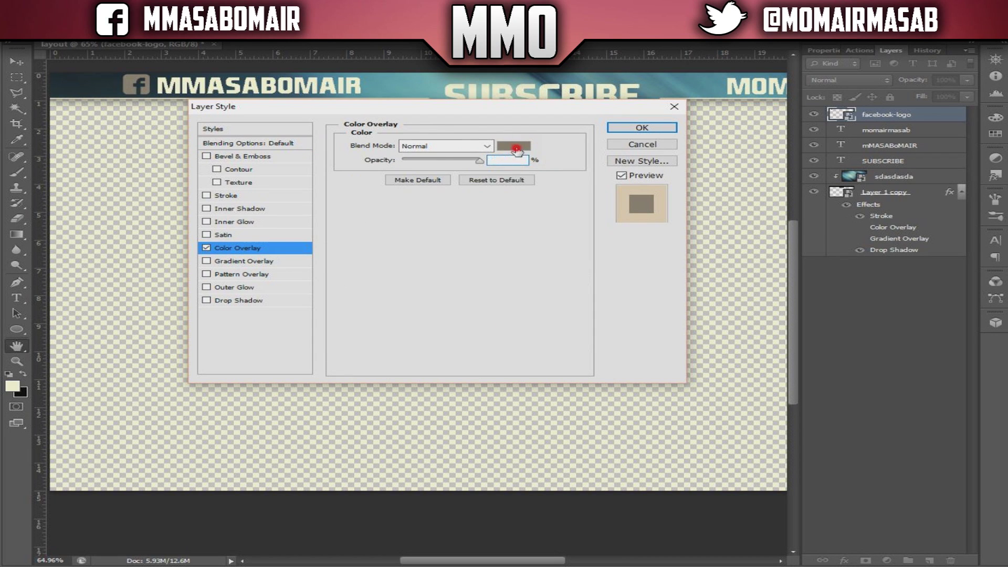
{"action": "left_click_drag", "start_coordinate": [231, 321], "coordinate": [140, 286]}
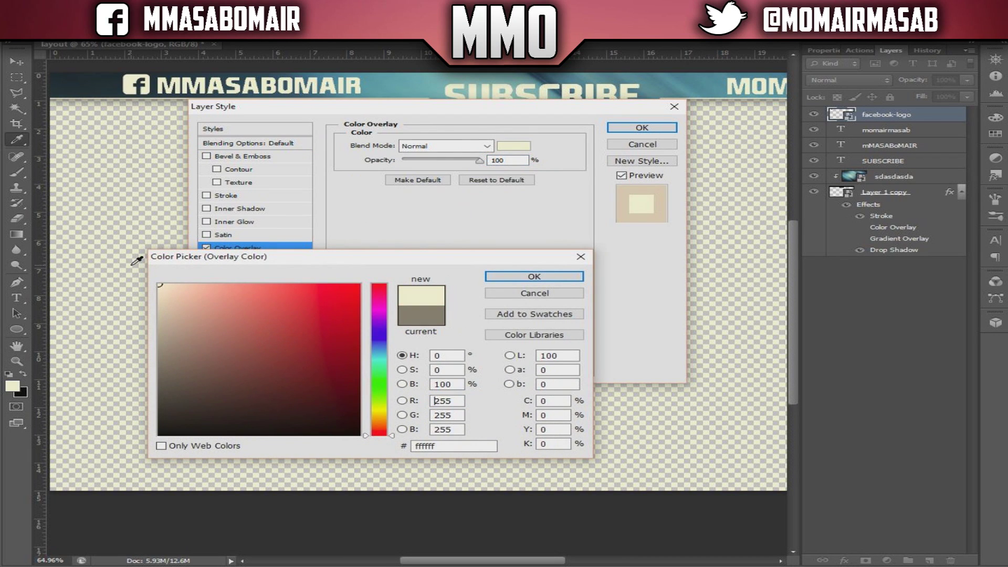
{"action": "left_click", "coordinate": [551, 276]}
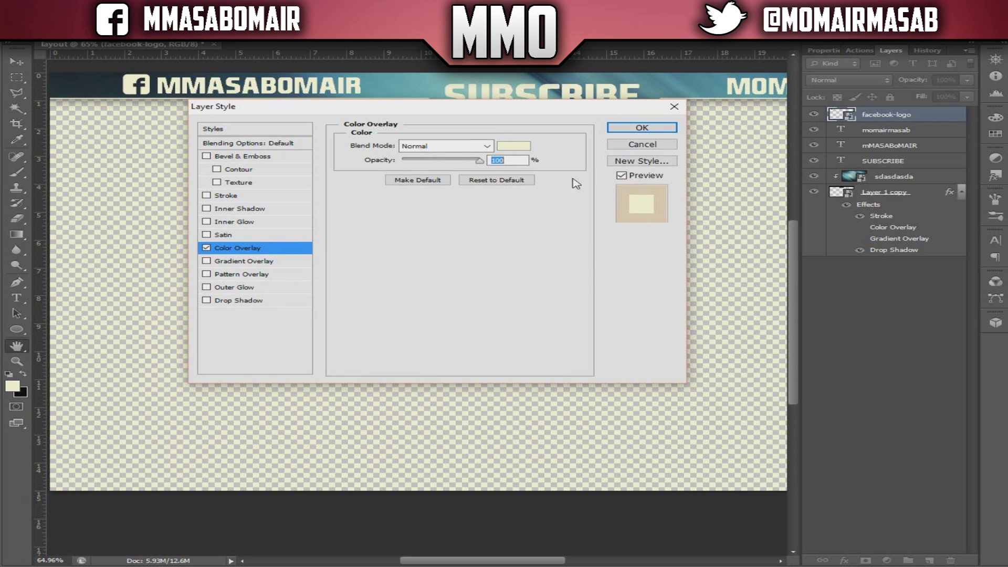
{"action": "left_click", "coordinate": [641, 128]}
{"action": "left_click_drag", "start_coordinate": [483, 560], "coordinate": [541, 562]}
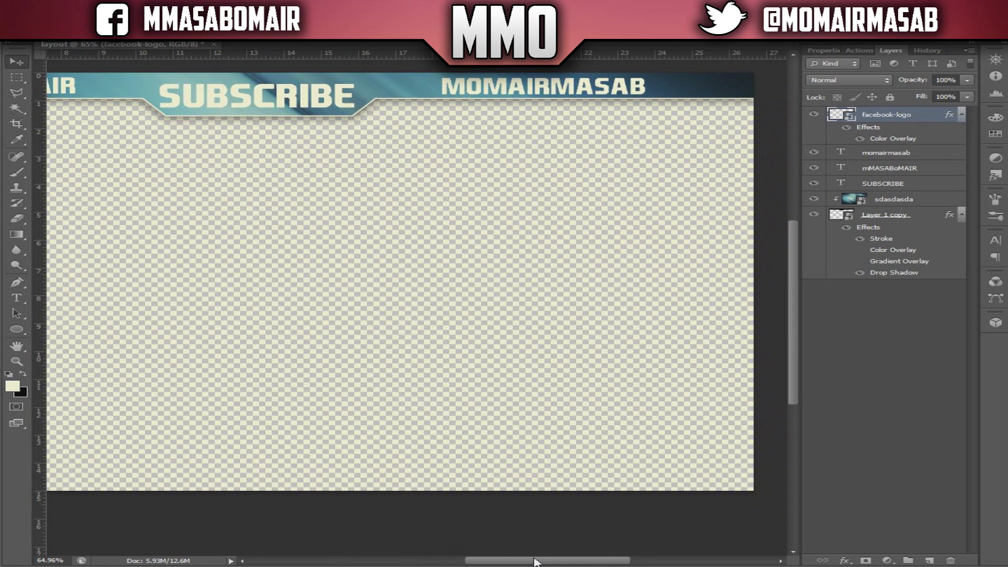
- Place twitter-logo.png into the banner, then select the Layer 1 copy layer
{"action": "left_click", "coordinate": [39, 7]}
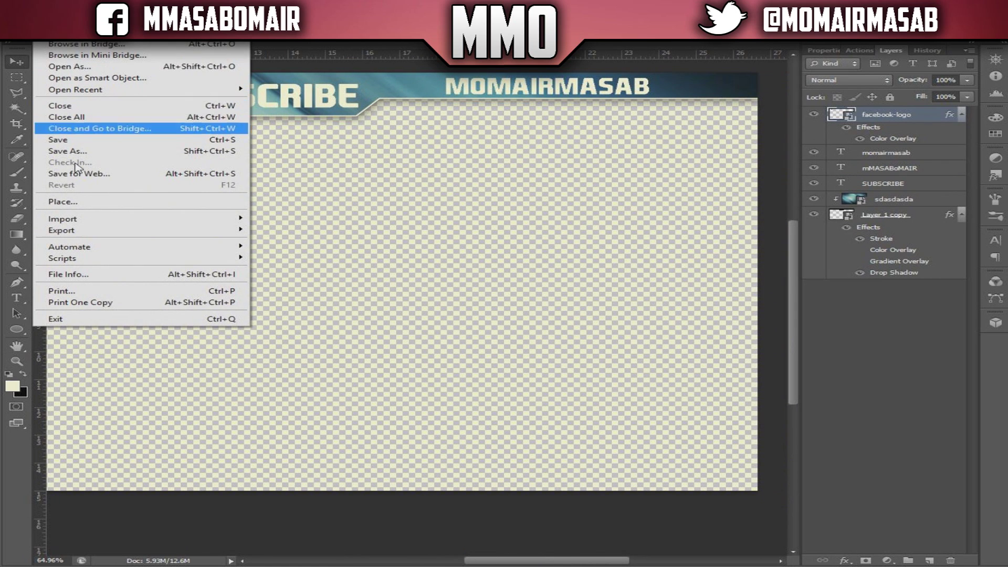
{"action": "left_click", "coordinate": [80, 202]}
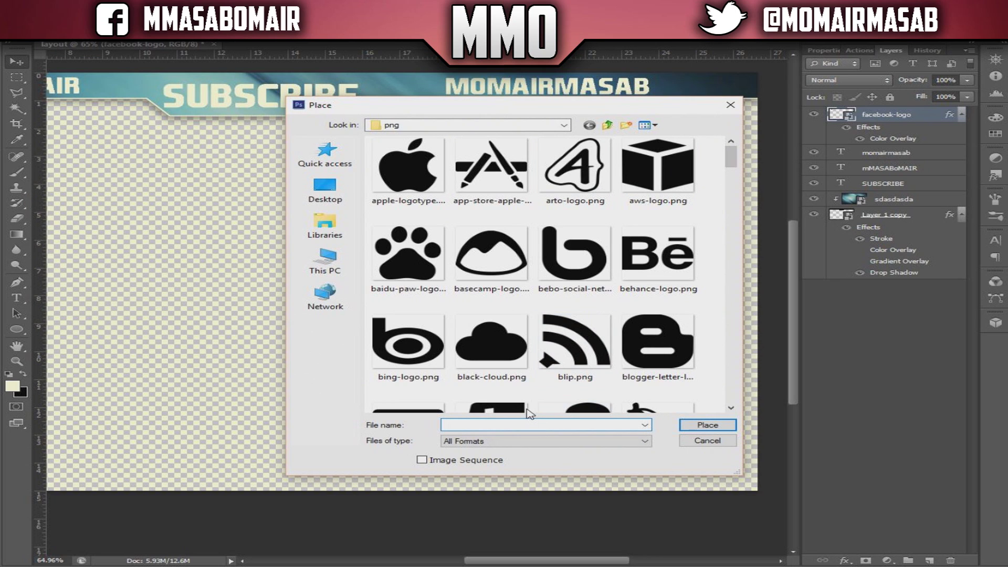
{"action": "type", "text": "twitte"}
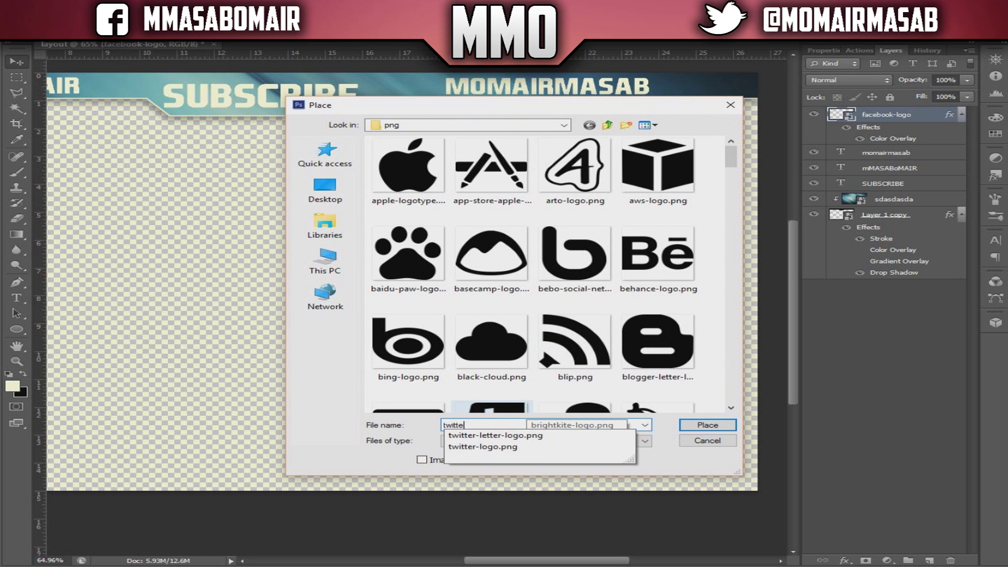
{"action": "key", "text": "Down"}
{"action": "key", "text": "Down"}
{"action": "key", "text": "Return"}
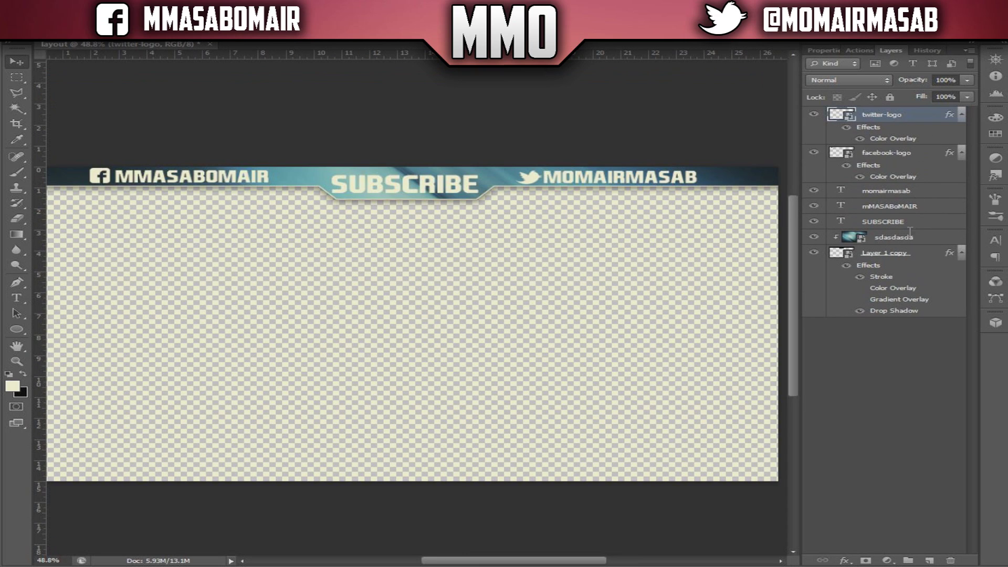
{"action": "left_click", "coordinate": [669, 117]}
{"action": "left_click", "coordinate": [888, 255]}
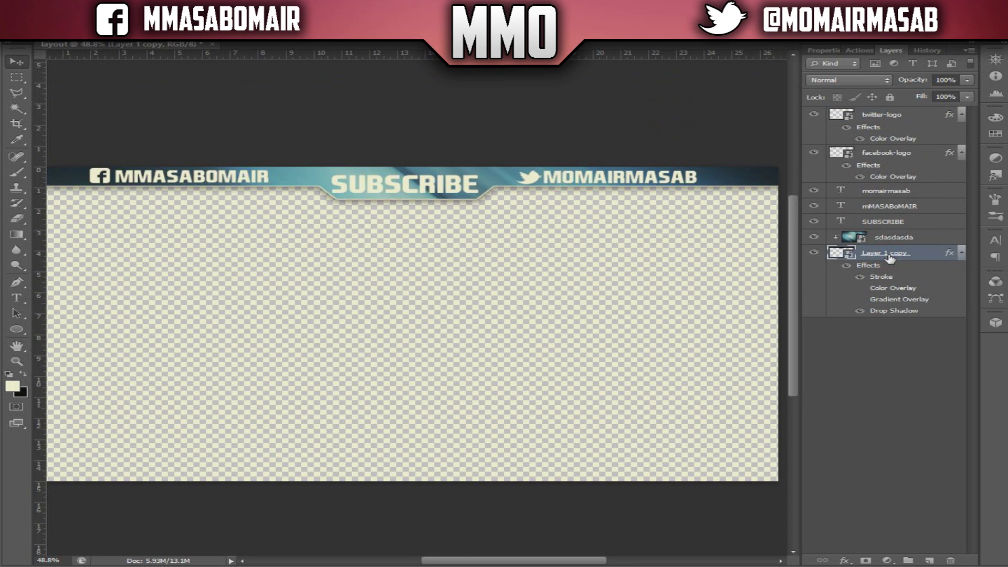
- Open Blending Options for the SUBSCRIBE text layer
{"action": "left_click", "coordinate": [885, 226]}
{"action": "right_click", "coordinate": [885, 225]}
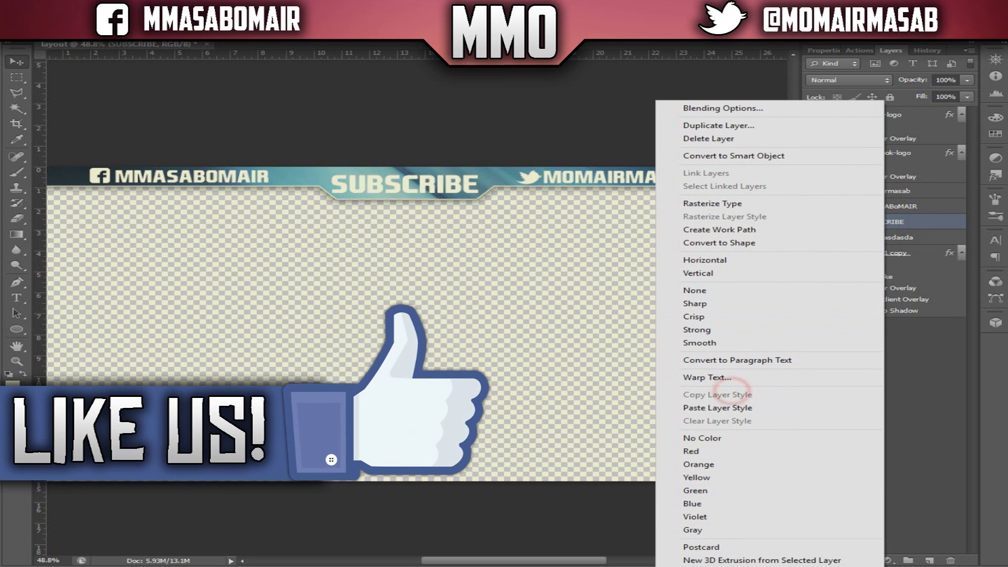
{"action": "left_click", "coordinate": [923, 162]}
{"action": "right_click", "coordinate": [887, 226]}
{"action": "left_click", "coordinate": [739, 108]}
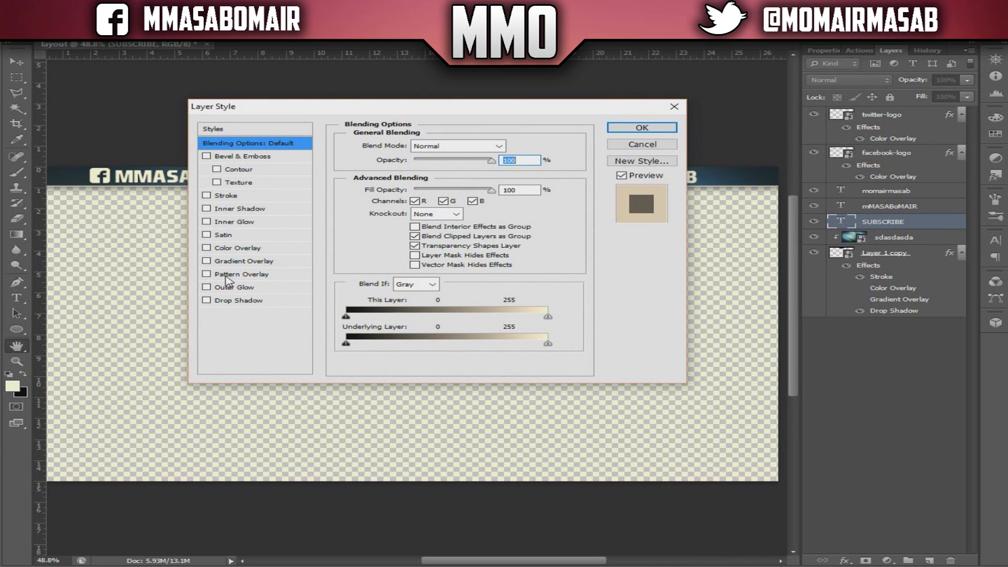
- Apply a Drop Shadow with distance 0, spread 33 and size 25
{"action": "left_click", "coordinate": [225, 301]}
{"action": "double_click", "coordinate": [502, 197]}
{"action": "type", "text": "0"}
{"action": "double_click", "coordinate": [504, 210]}
{"action": "type", "text": "33"}
{"action": "double_click", "coordinate": [501, 225]}
{"action": "type", "text": "25"}
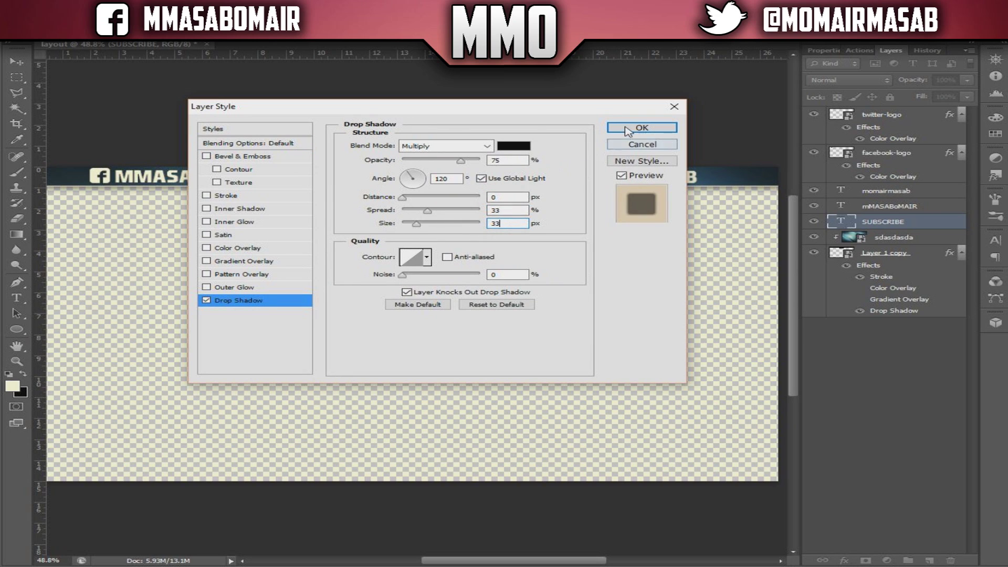
{"action": "left_click", "coordinate": [630, 128]}
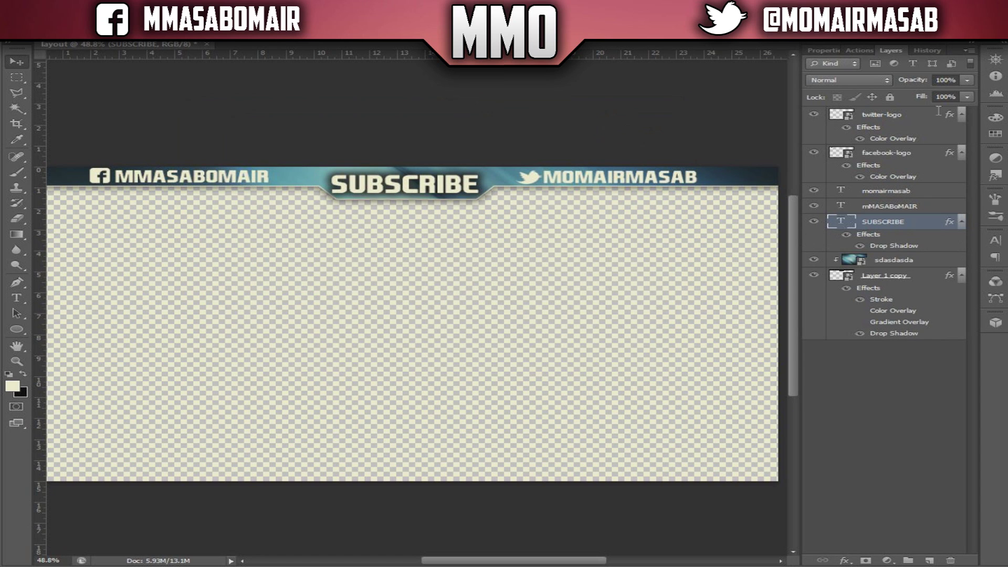
- Copy the SUBSCRIBE layer's style and paste it onto the facebook-logo layer
{"action": "right_click", "coordinate": [885, 229]}
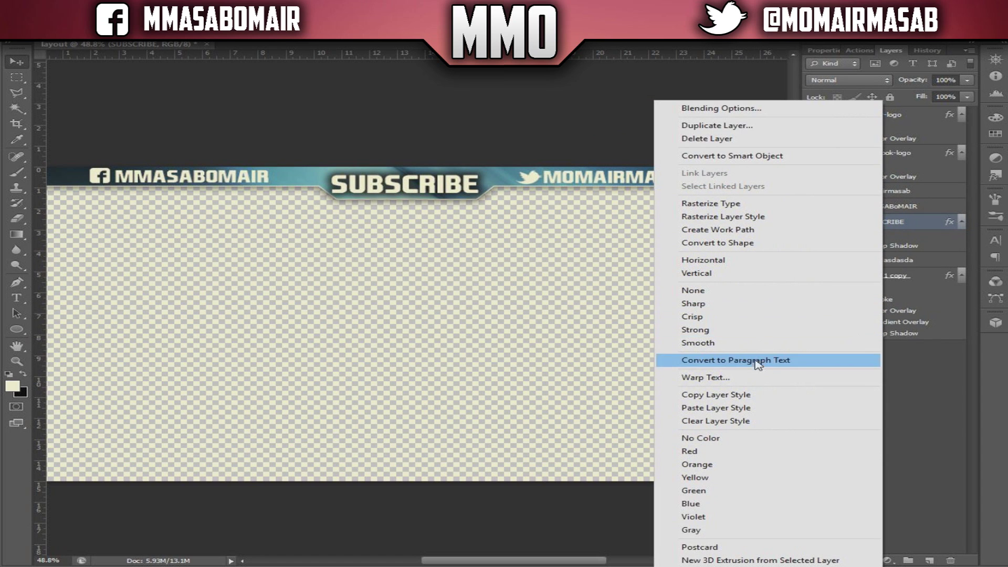
{"action": "left_click", "coordinate": [746, 394]}
{"action": "left_click", "coordinate": [876, 154]}
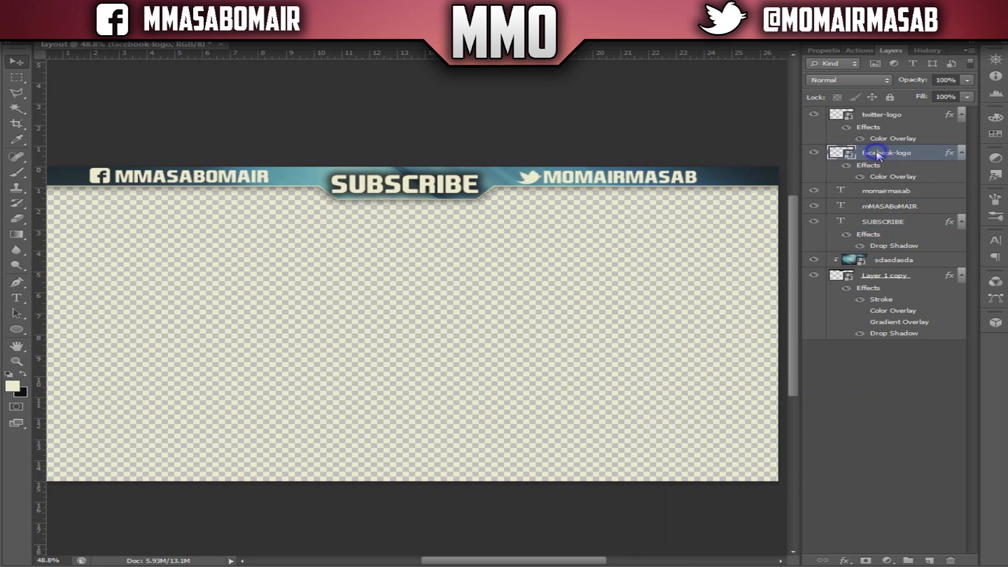
{"action": "right_click", "coordinate": [876, 153]}
{"action": "left_click", "coordinate": [736, 352]}
- Give the Facebook handle text a drop shadow with distance 0, spread 33 and size 33
{"action": "left_click", "coordinate": [886, 193]}
{"action": "right_click", "coordinate": [886, 194]}
{"action": "left_click", "coordinate": [906, 118]}
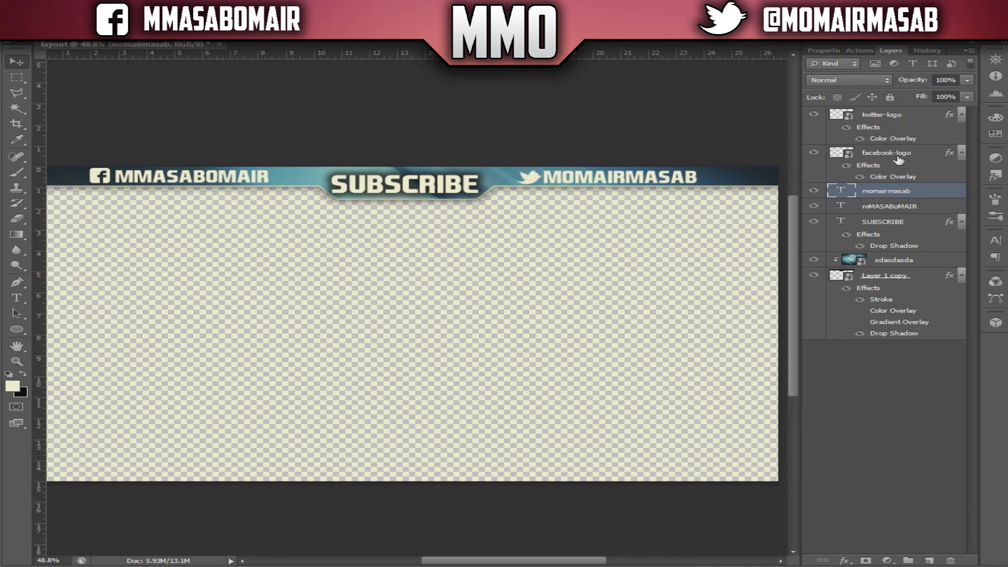
{"action": "left_click", "coordinate": [887, 260]}
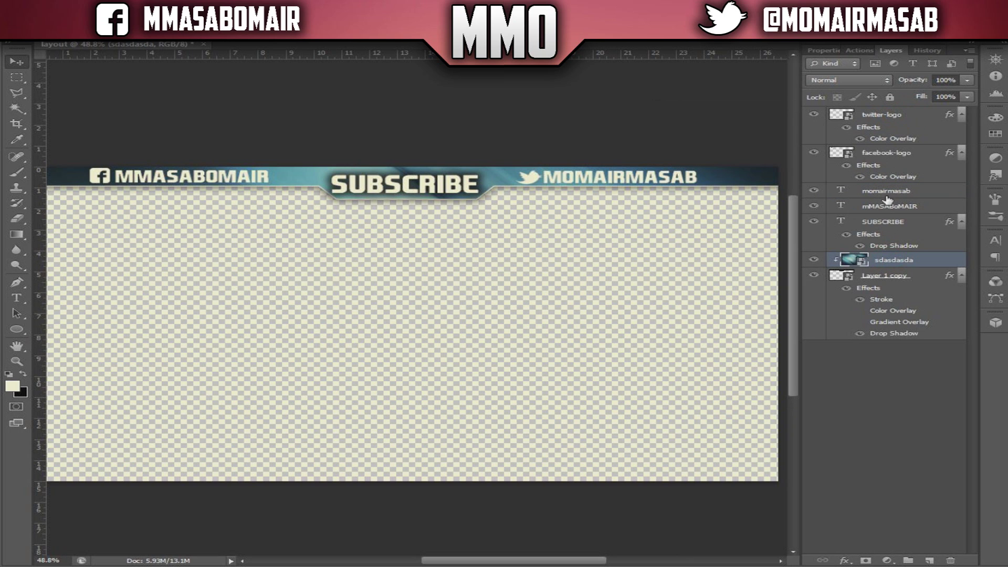
{"action": "left_click", "coordinate": [887, 206]}
{"action": "right_click", "coordinate": [891, 206]}
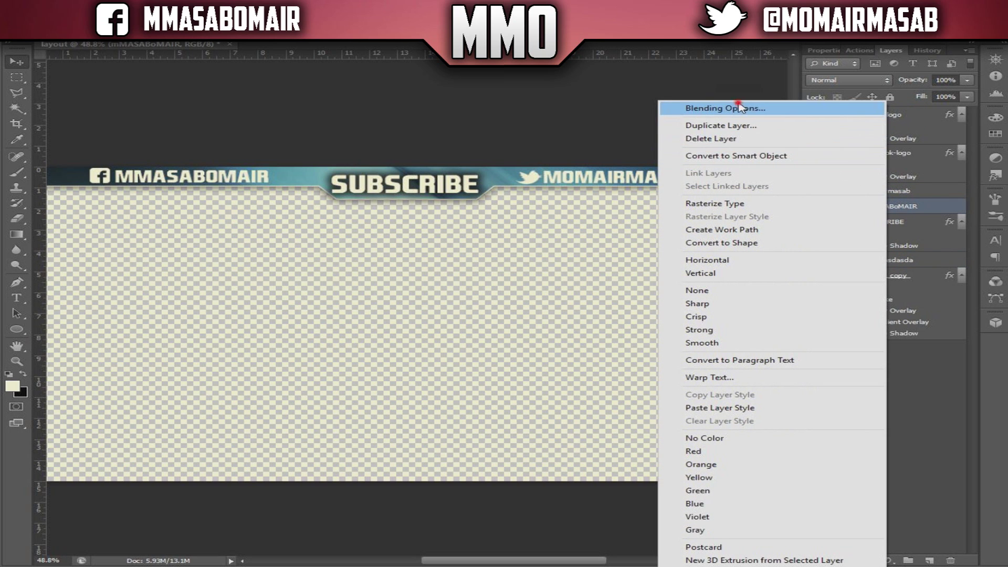
{"action": "left_click", "coordinate": [729, 107]}
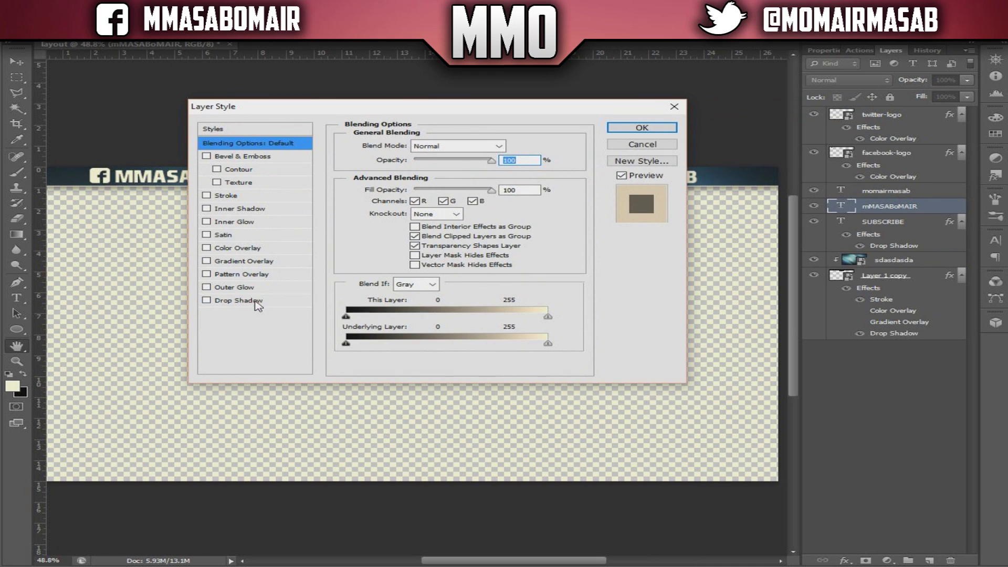
{"action": "left_click", "coordinate": [257, 301]}
{"action": "left_click", "coordinate": [506, 196]}
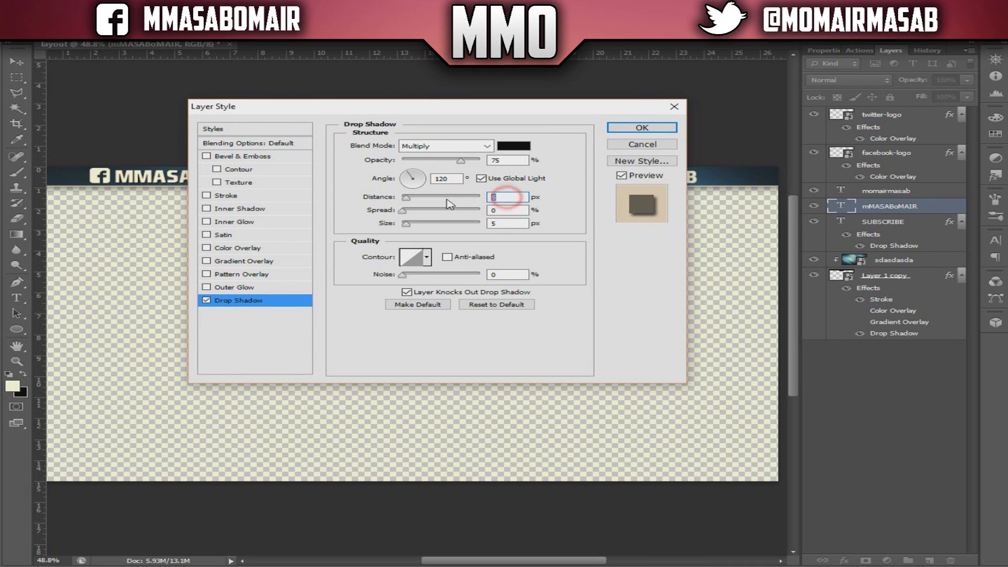
{"action": "type", "text": "0"}
{"action": "left_click", "coordinate": [506, 209]}
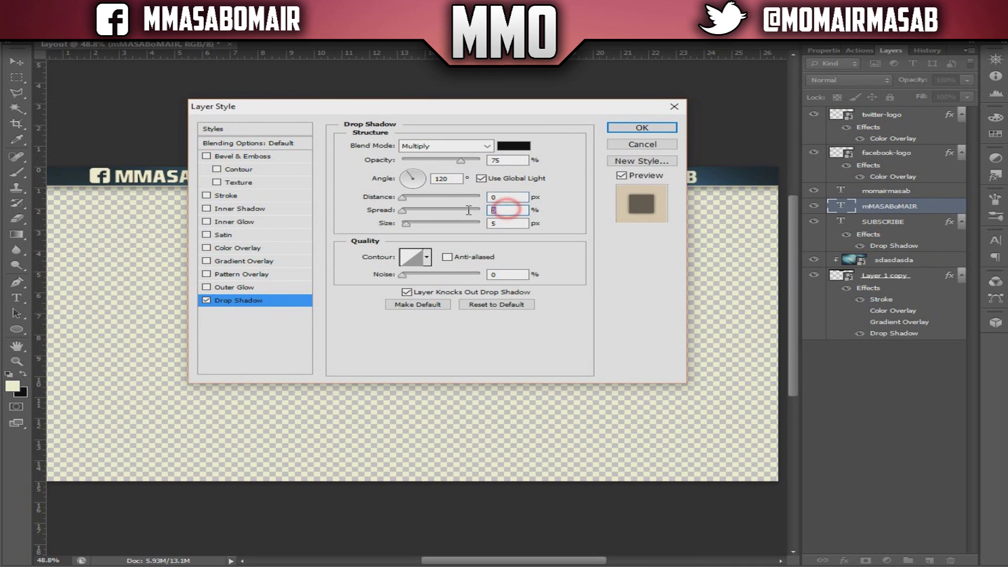
{"action": "type", "text": "33"}
{"action": "left_click", "coordinate": [505, 223]}
{"action": "type", "text": "33"}
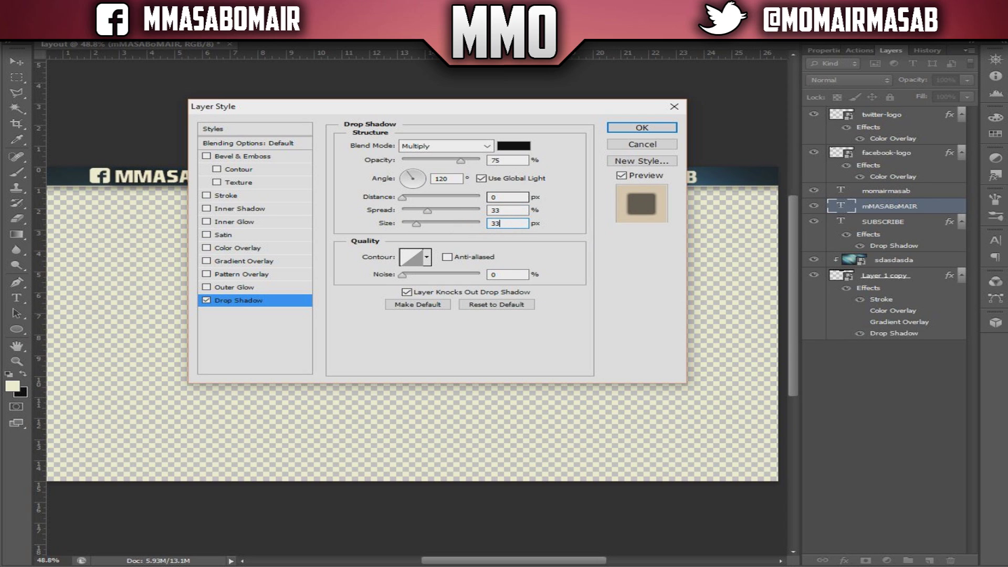
{"action": "left_click", "coordinate": [630, 128]}
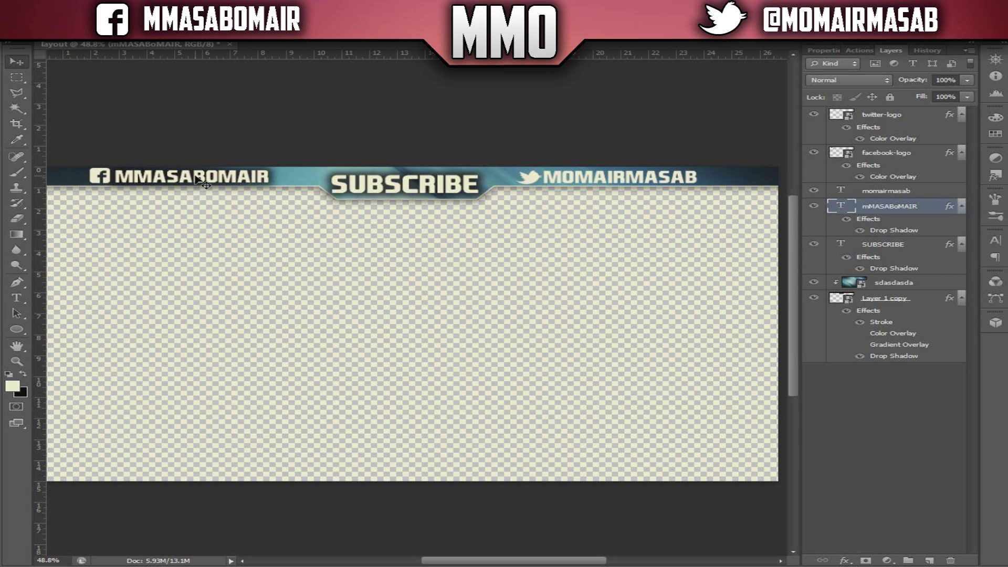
- Copy the Facebook handle's drop shadow style and paste it onto the Twitter handle text
{"action": "left_click", "coordinate": [902, 190]}
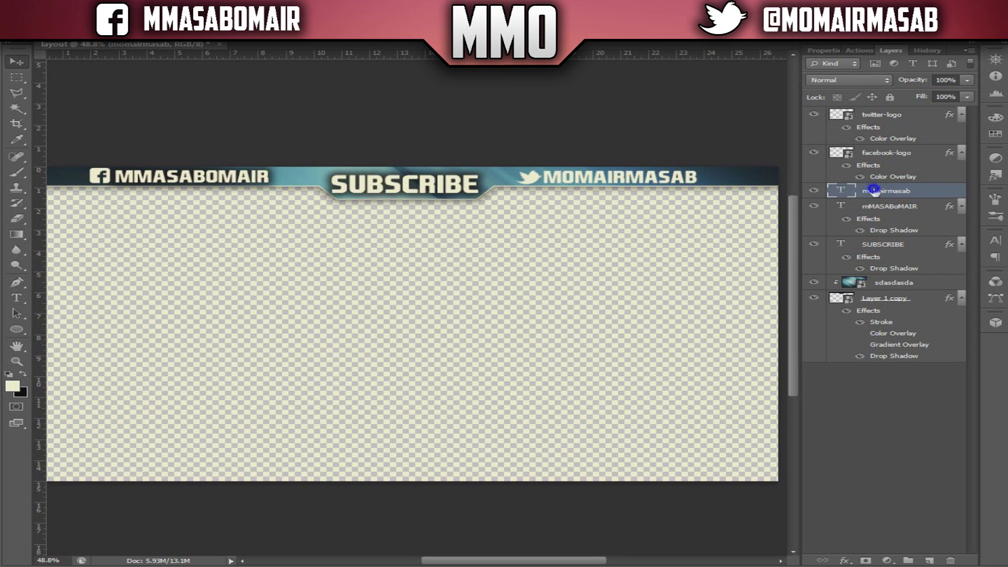
{"action": "right_click", "coordinate": [874, 191]}
{"action": "left_click", "coordinate": [891, 206]}
{"action": "right_click", "coordinate": [891, 206]}
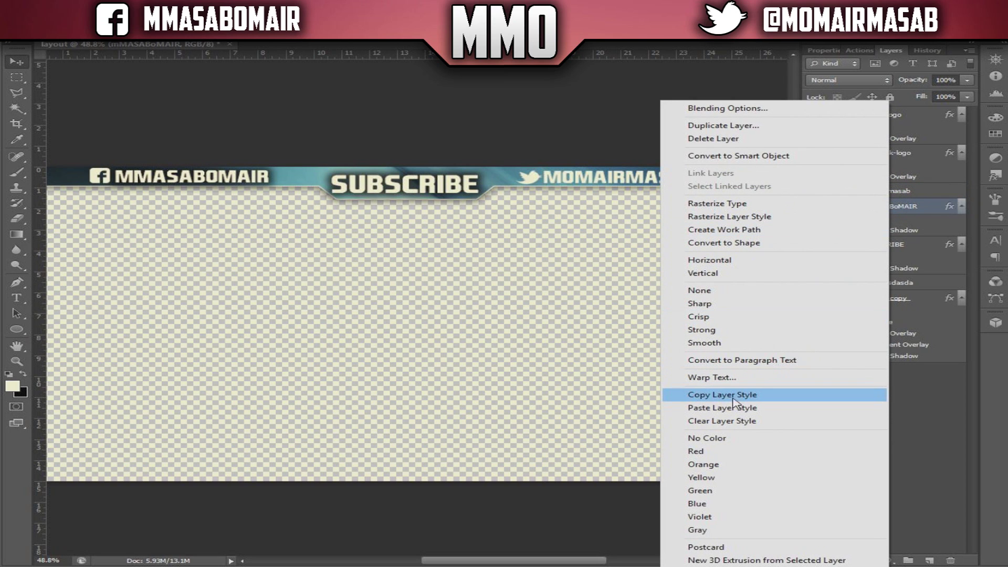
{"action": "left_click", "coordinate": [691, 394]}
{"action": "left_click", "coordinate": [883, 192]}
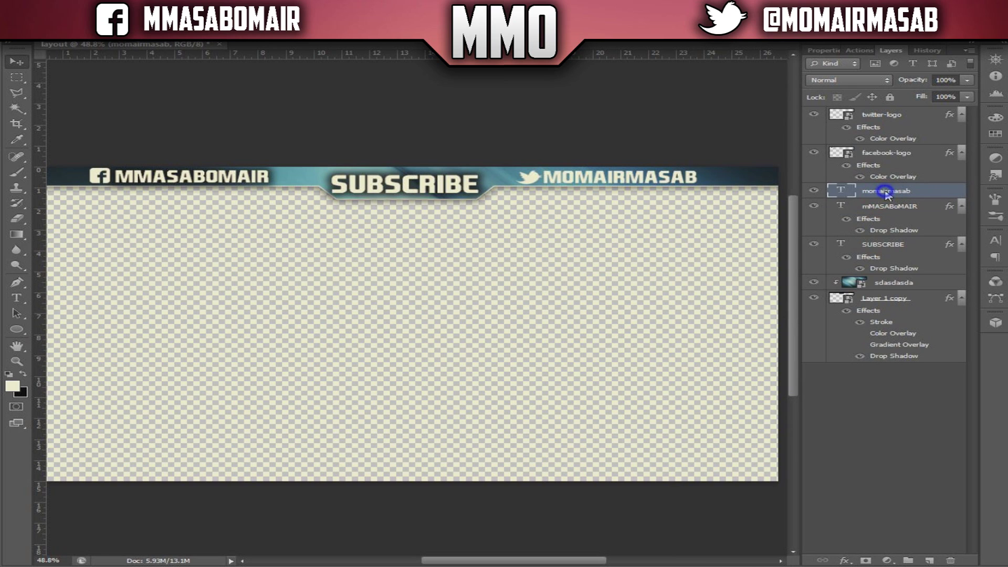
{"action": "right_click", "coordinate": [885, 192]}
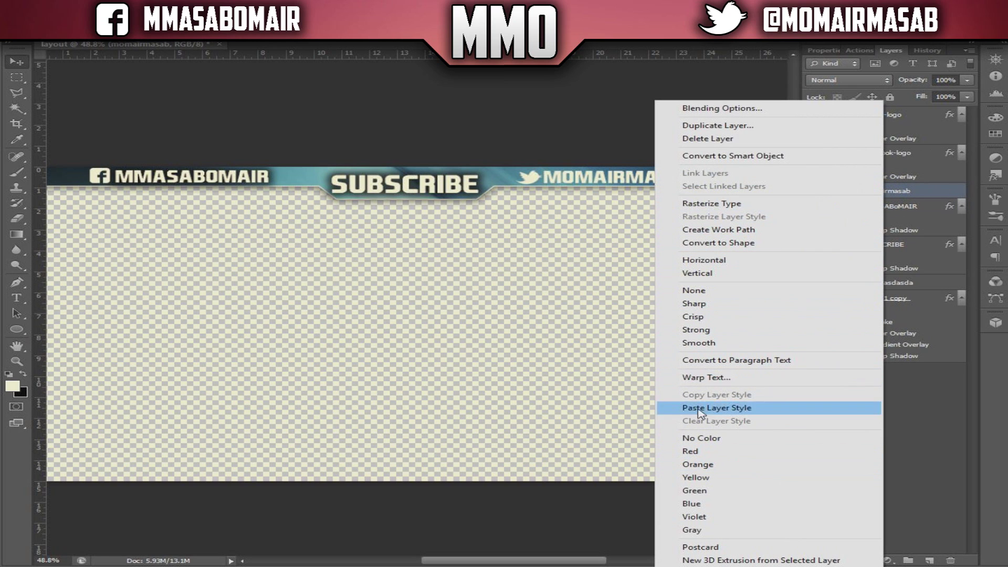
{"action": "left_click", "coordinate": [734, 408]}
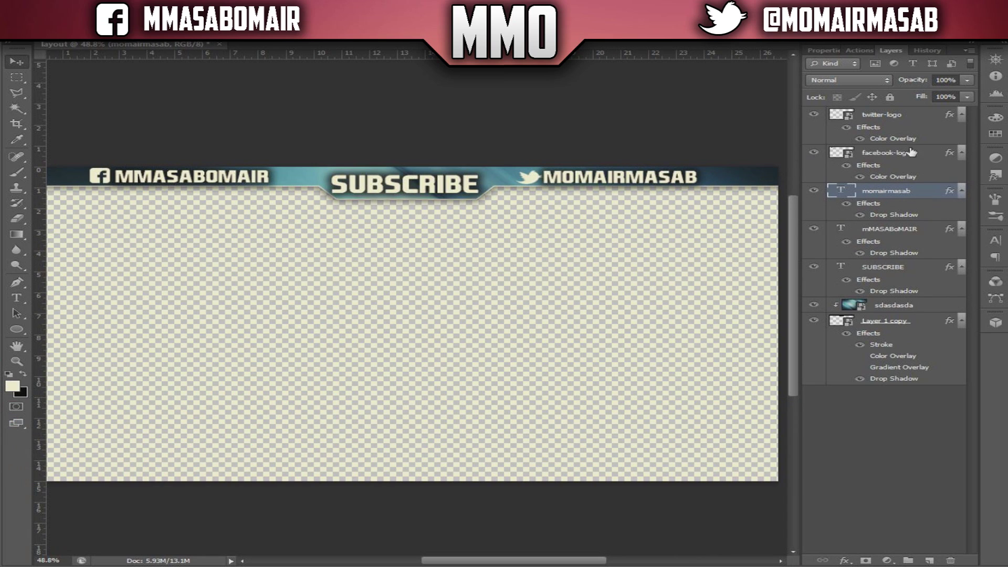
- Add a 3 px stroke to the twitter-logo layer through its Blending Options
{"action": "left_click", "coordinate": [900, 119]}
{"action": "right_click", "coordinate": [893, 112]}
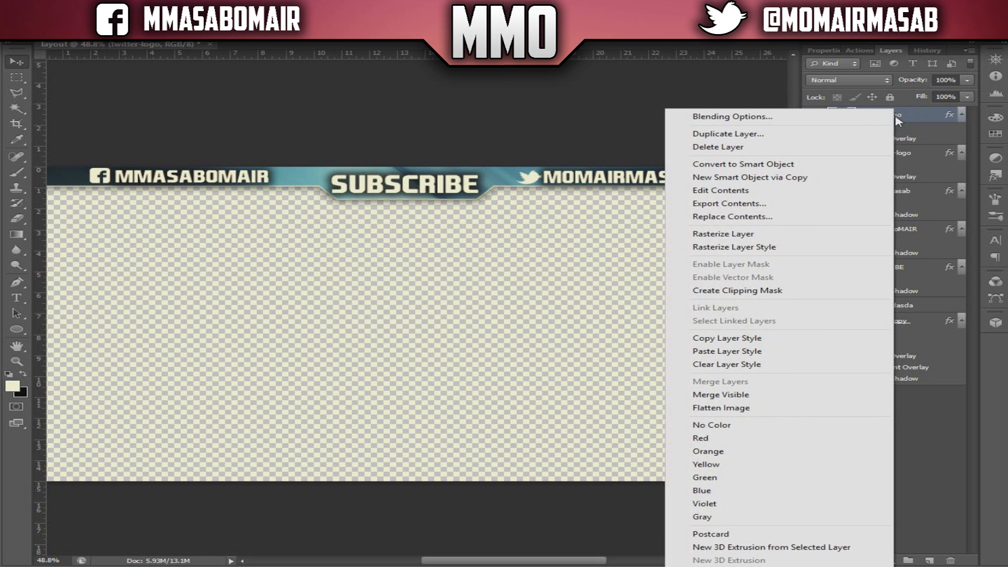
{"action": "left_click", "coordinate": [815, 122]}
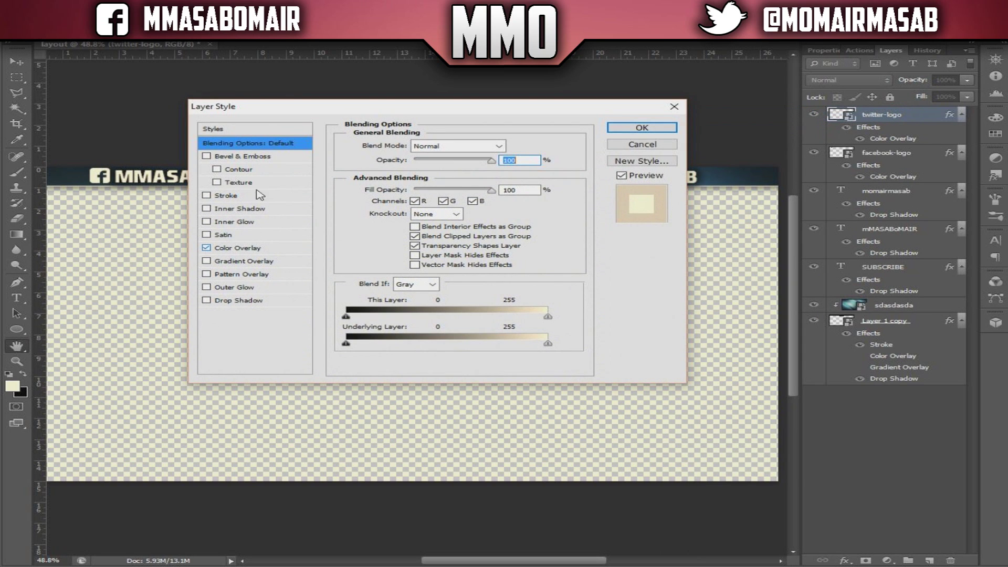
{"action": "left_click_drag", "start_coordinate": [333, 106], "coordinate": [343, 217]}
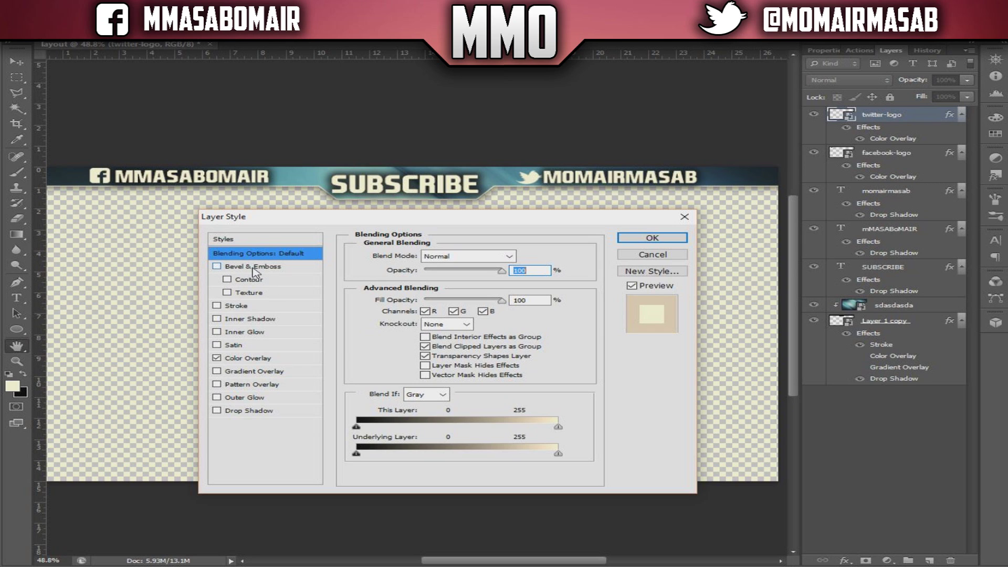
{"action": "left_click", "coordinate": [235, 306]}
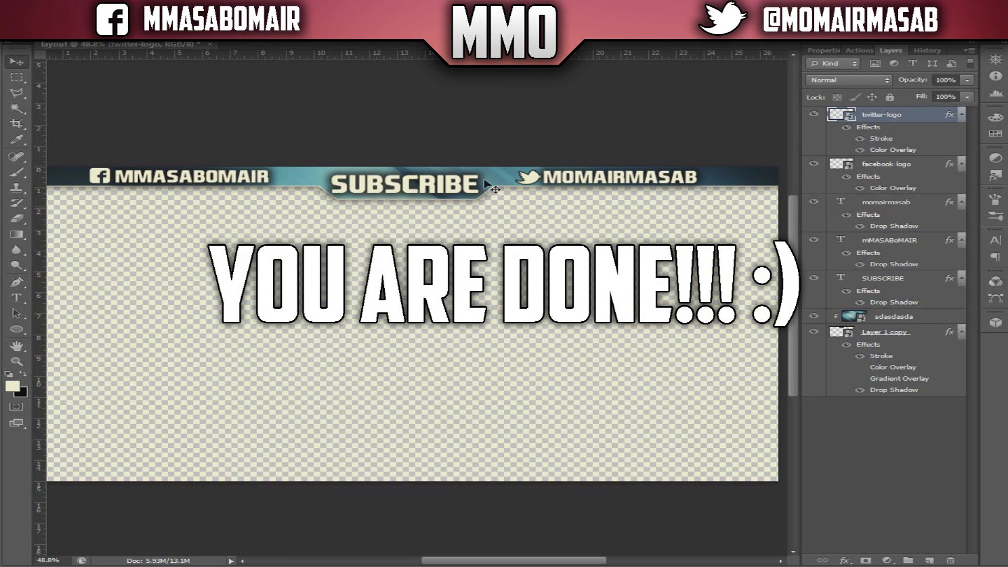
{"action": "key", "text": "ctrl+0"}
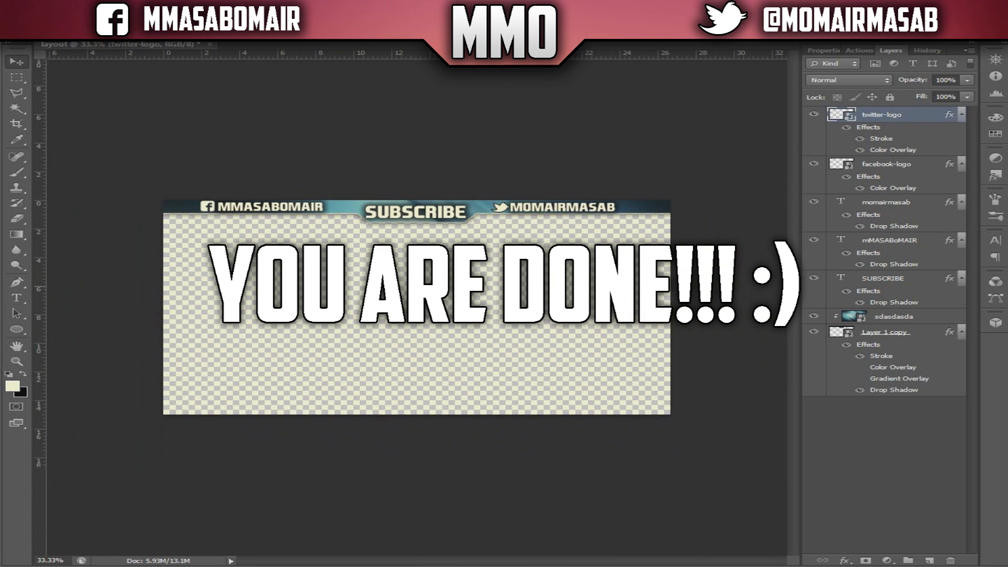